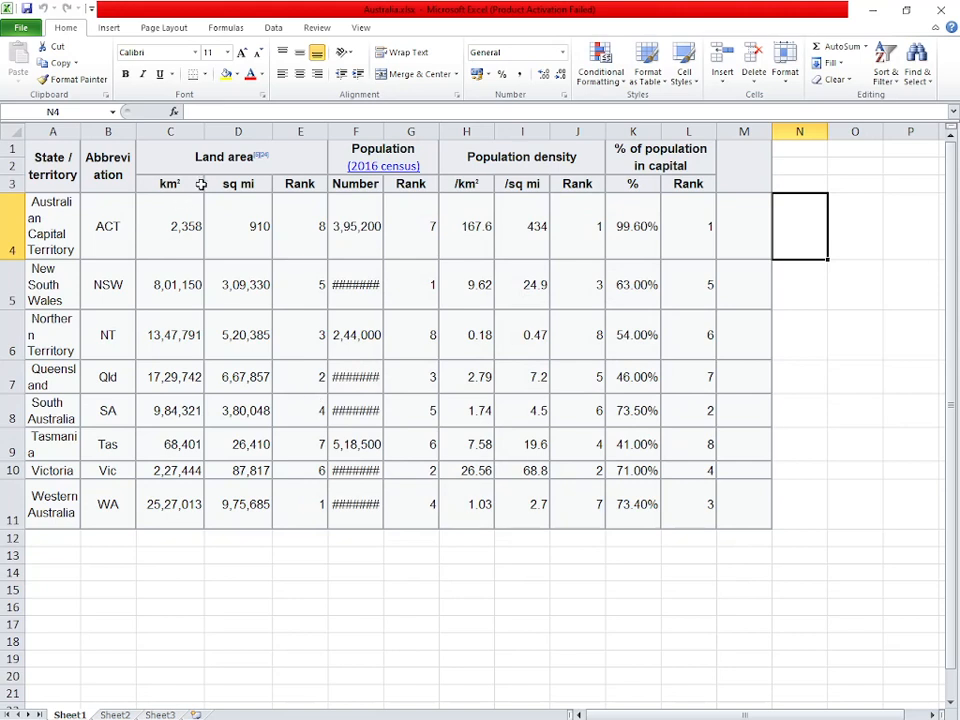
- Check the merged Land area and % of population header cells in the Australia workbook and close Excel
left_click(165, 155)
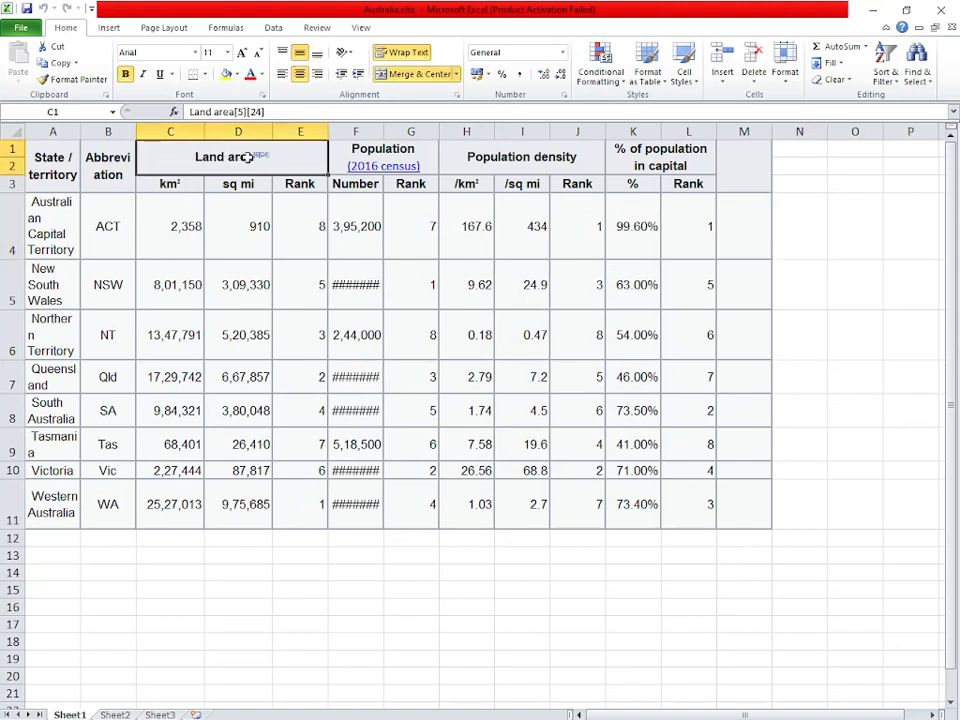
left_click(622, 150)
left_click(182, 158)
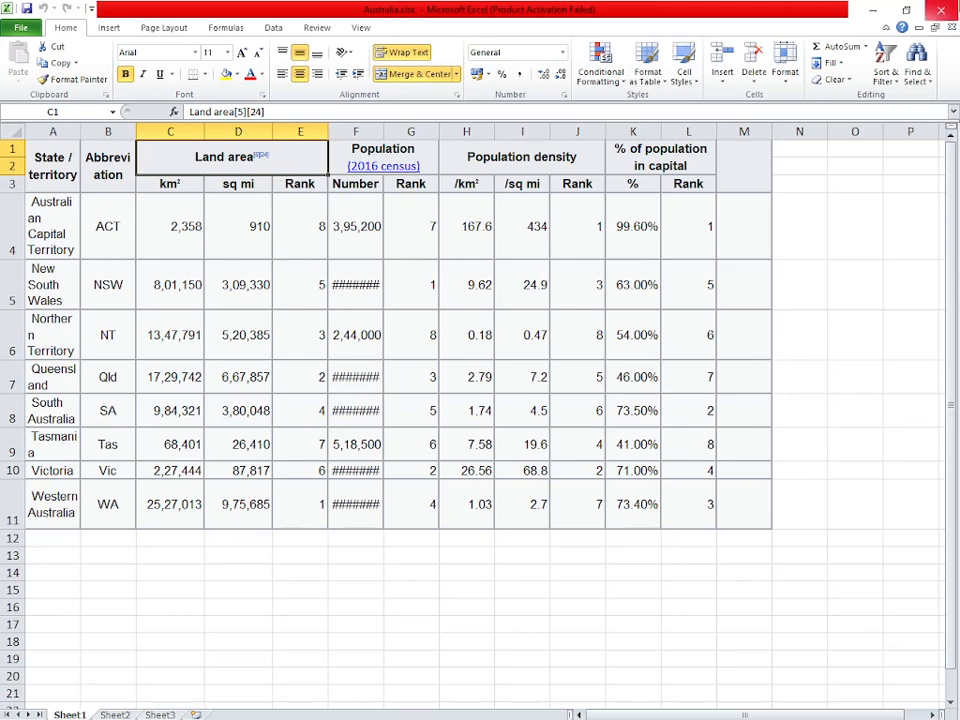
left_click(940, 10)
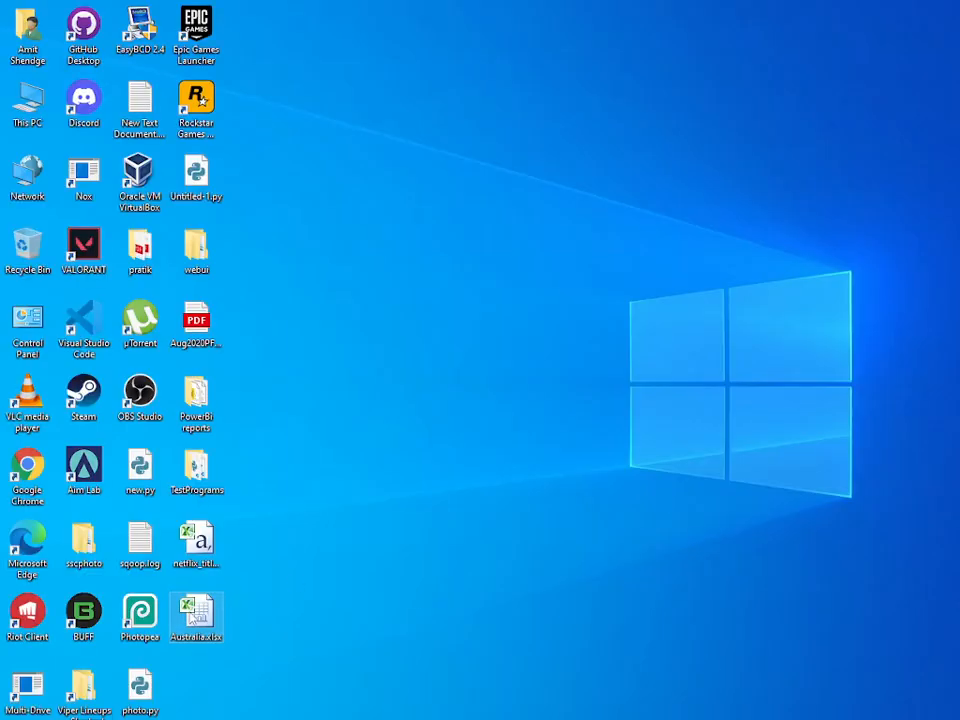
- Open Australia.xlsx from the desktop and dismiss the Office Activation Wizard
double_click(210, 622)
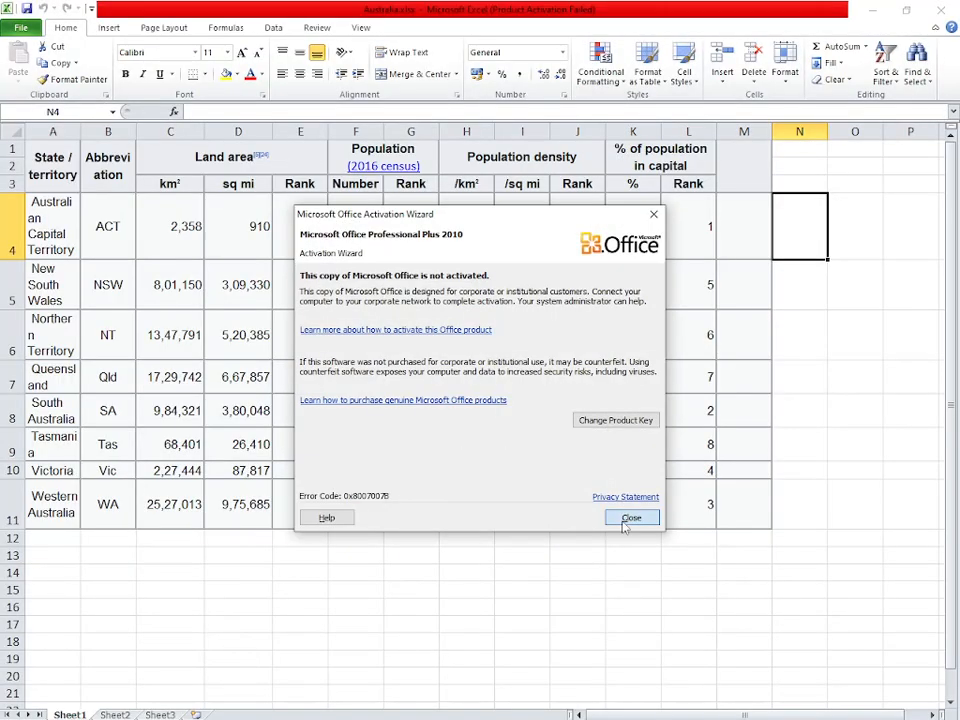
left_click(624, 523)
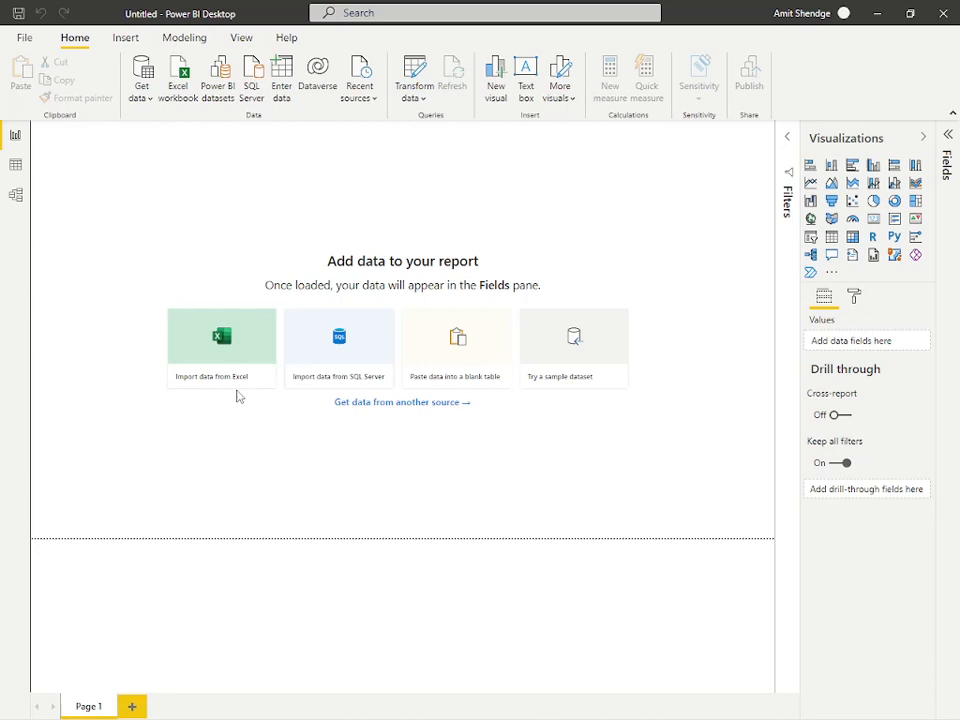
- Switch to Power BI Desktop and import the Excel file Australia.xlsx from the Desktop folder
left_click(250, 338)
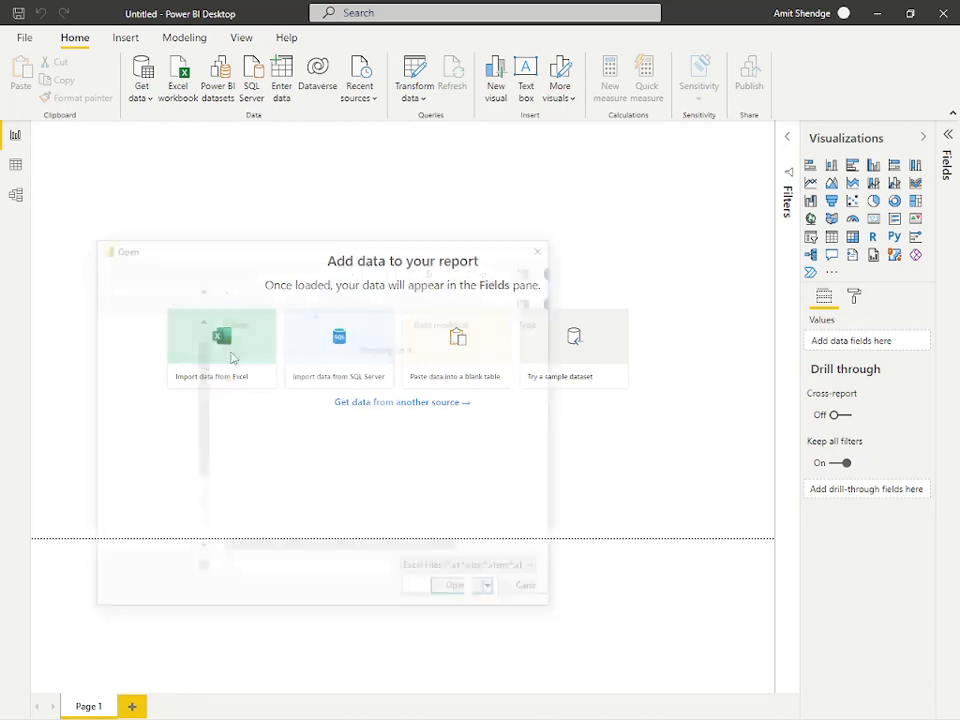
left_click(248, 439)
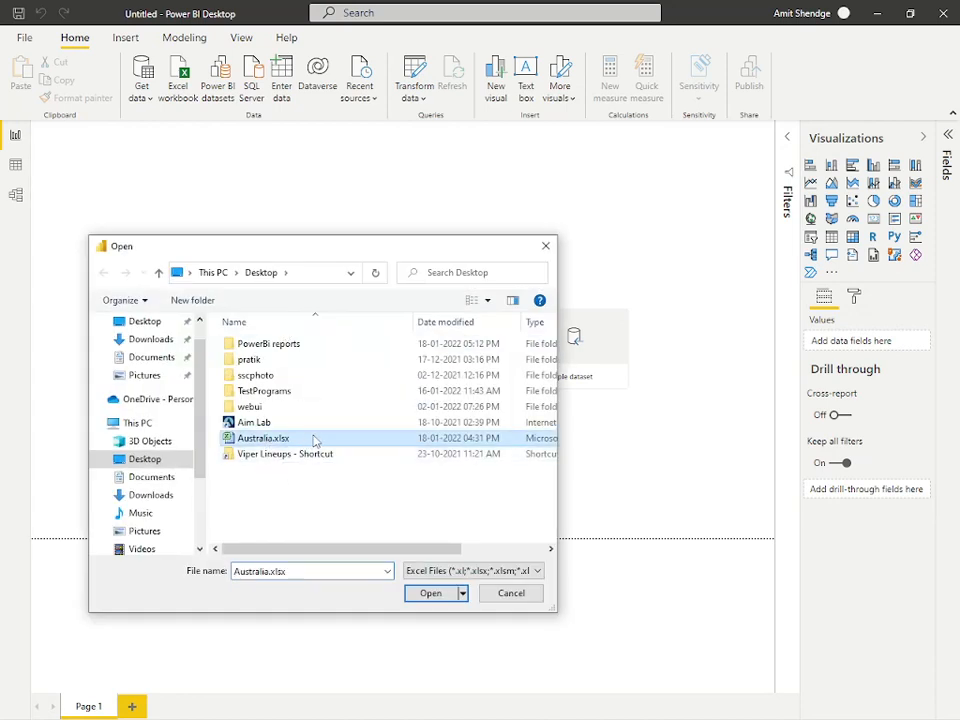
double_click(315, 439)
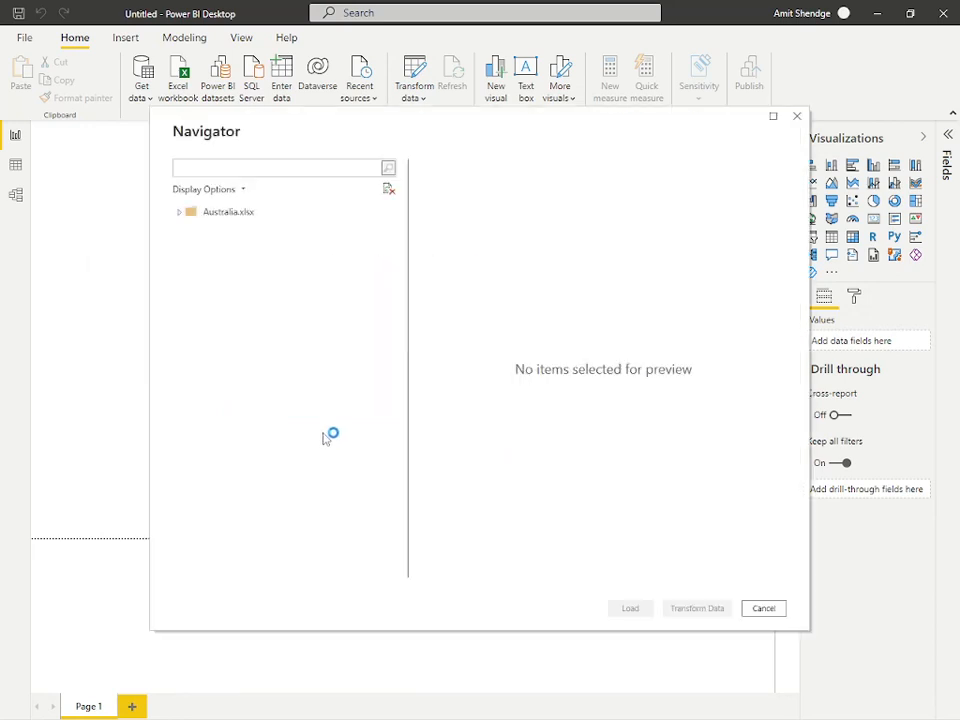
- Preview Sheet1 of the Australia workbook, select it and open it for data transformation
left_click(236, 232)
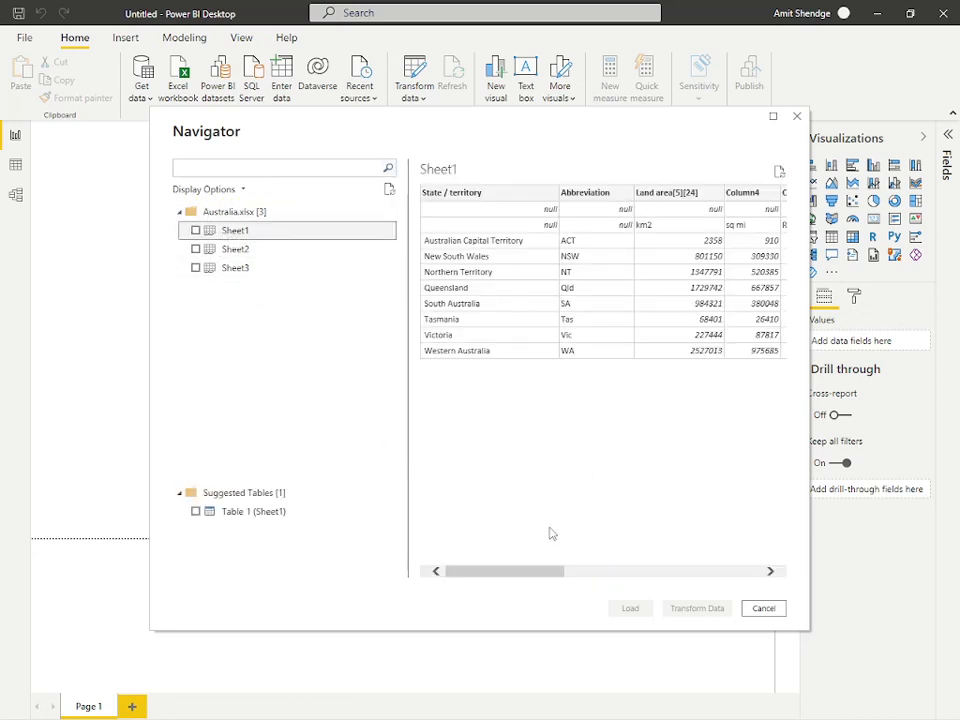
left_click_drag(531, 572, 585, 499)
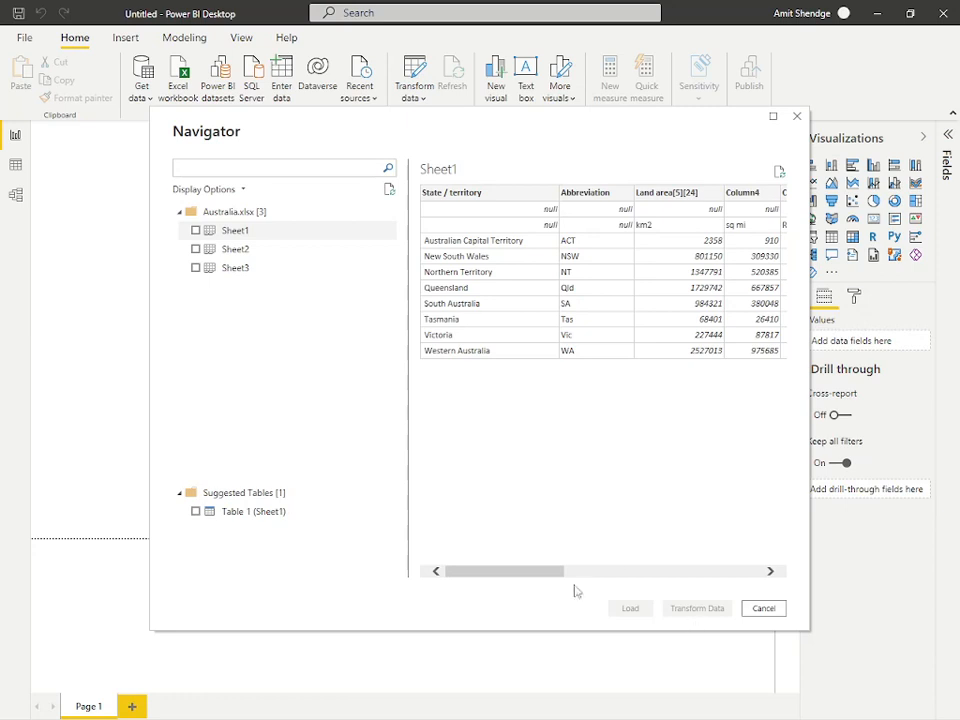
left_click(196, 231)
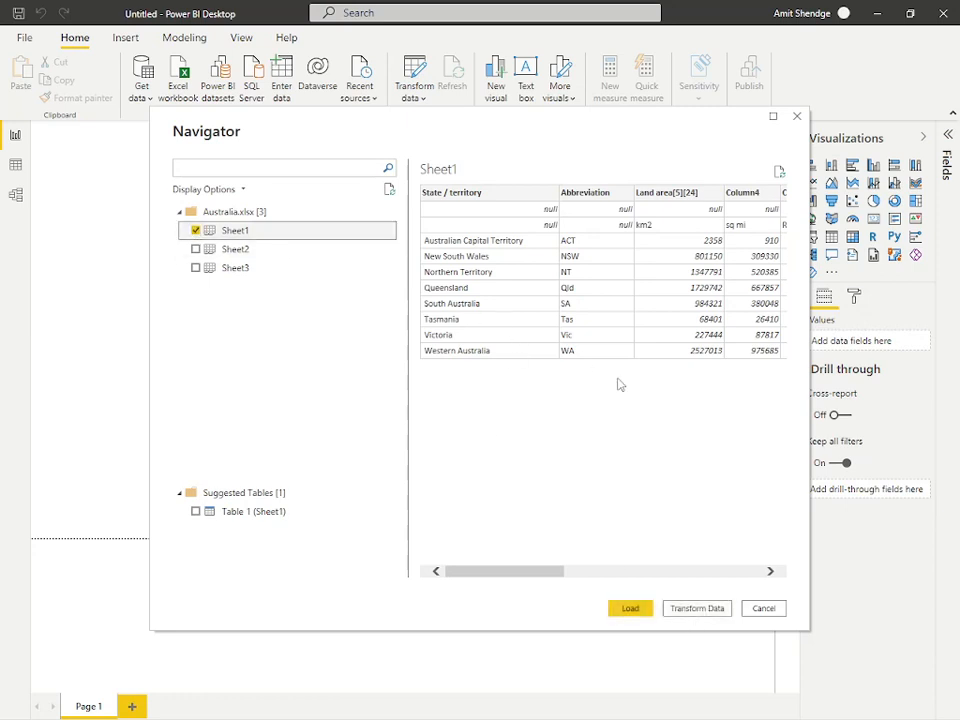
left_click(702, 613)
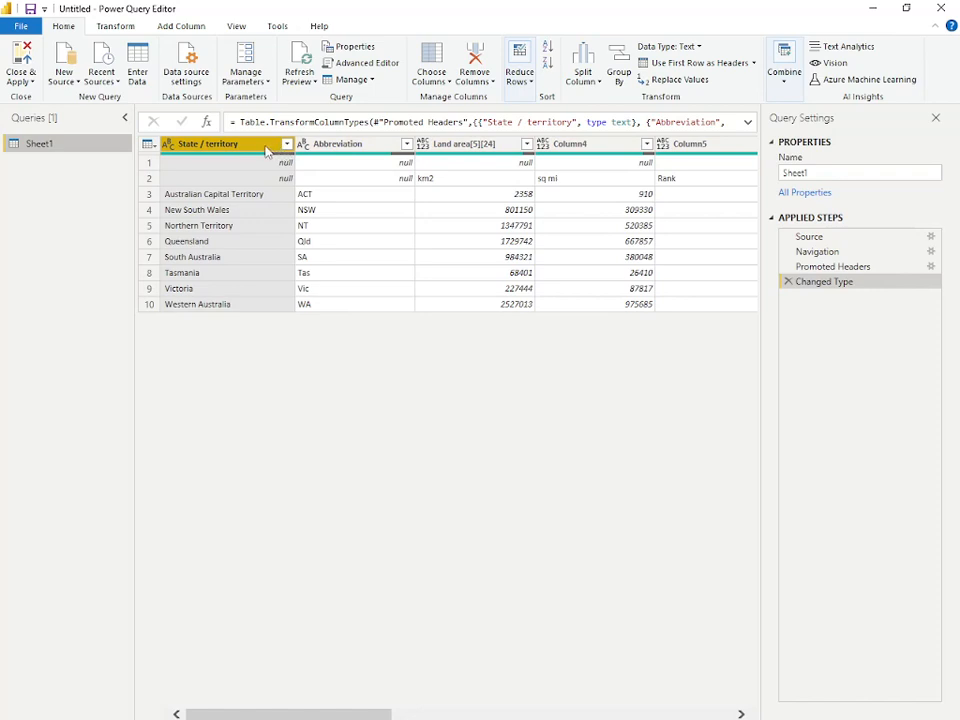
- Delete the Changed Type and Promoted Headers steps from the Sheet1 query
left_click(789, 282)
left_click(788, 267)
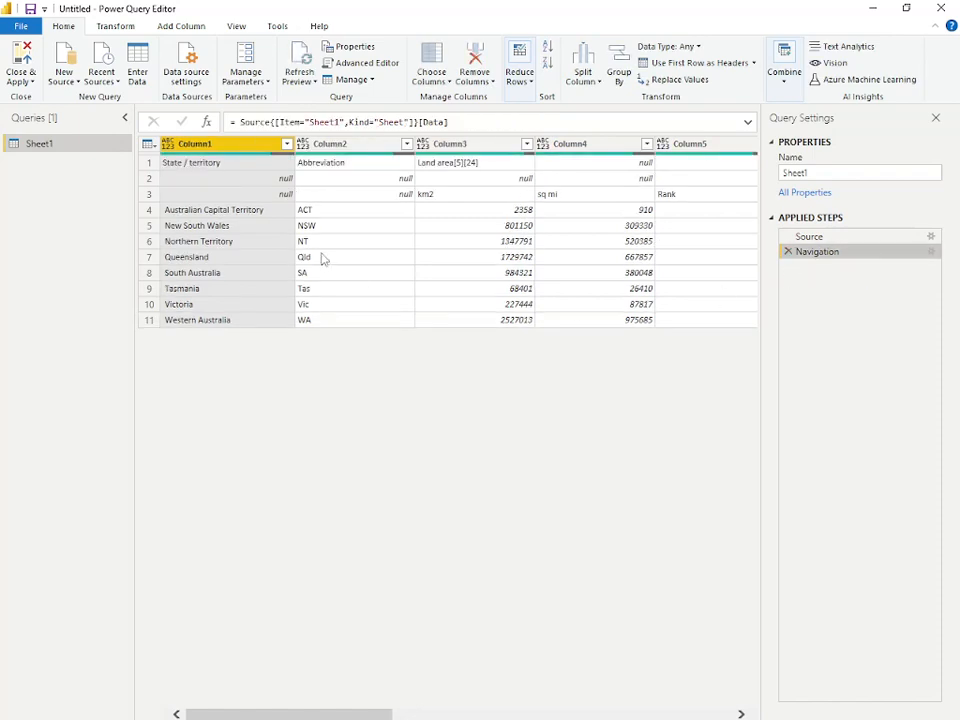
left_click(210, 163)
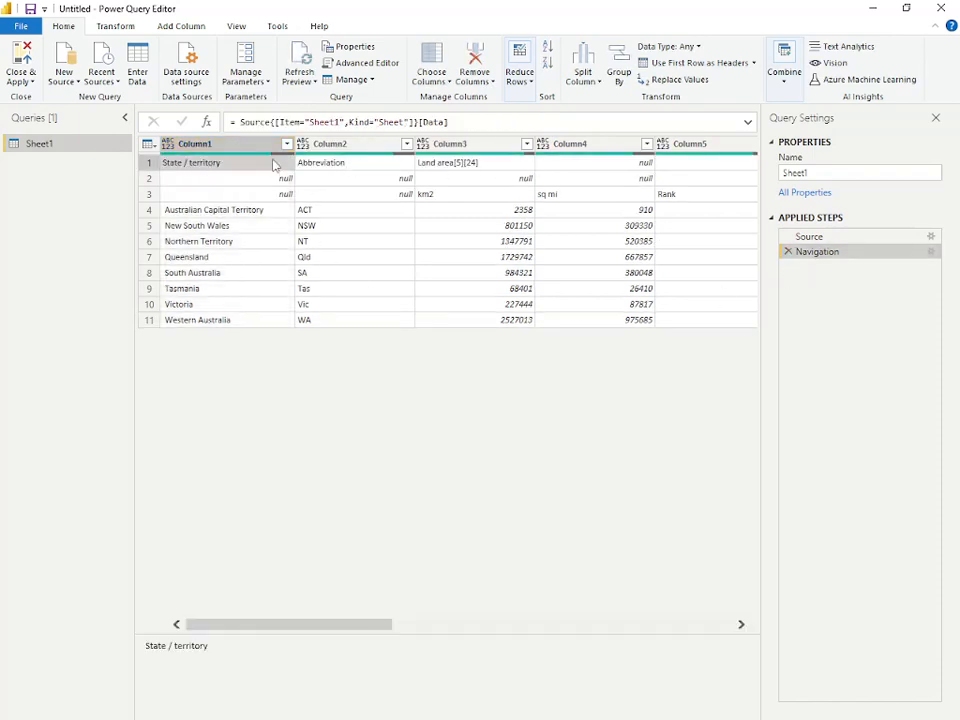
- Remove the Rank columns Column7, Column10 and Column12 together with the empty Column13
left_click_drag(287, 626, 668, 628)
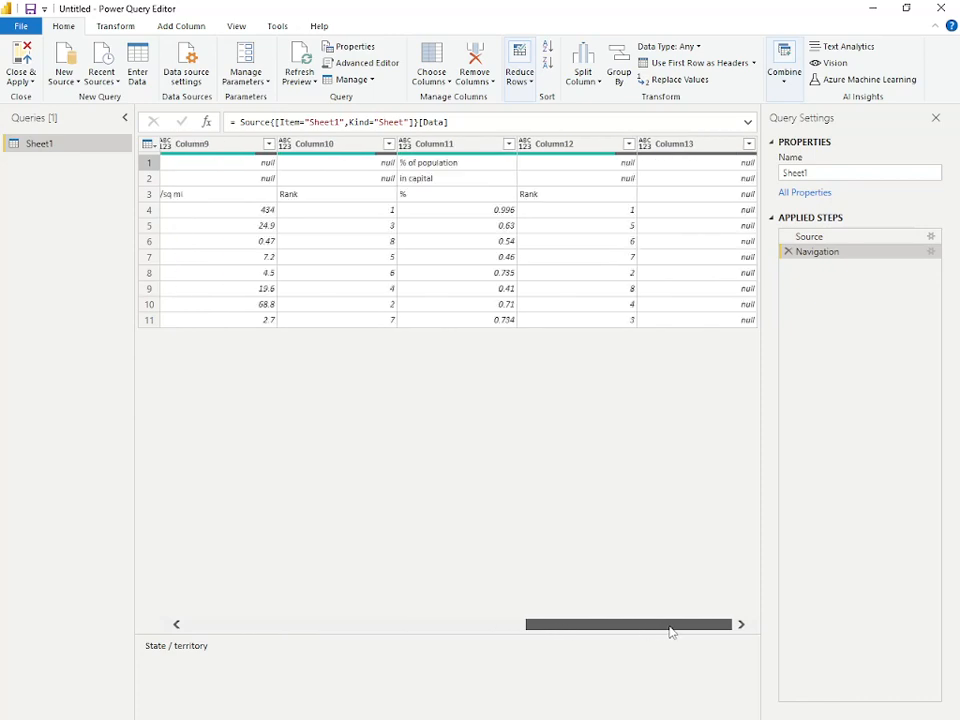
left_click(694, 146)
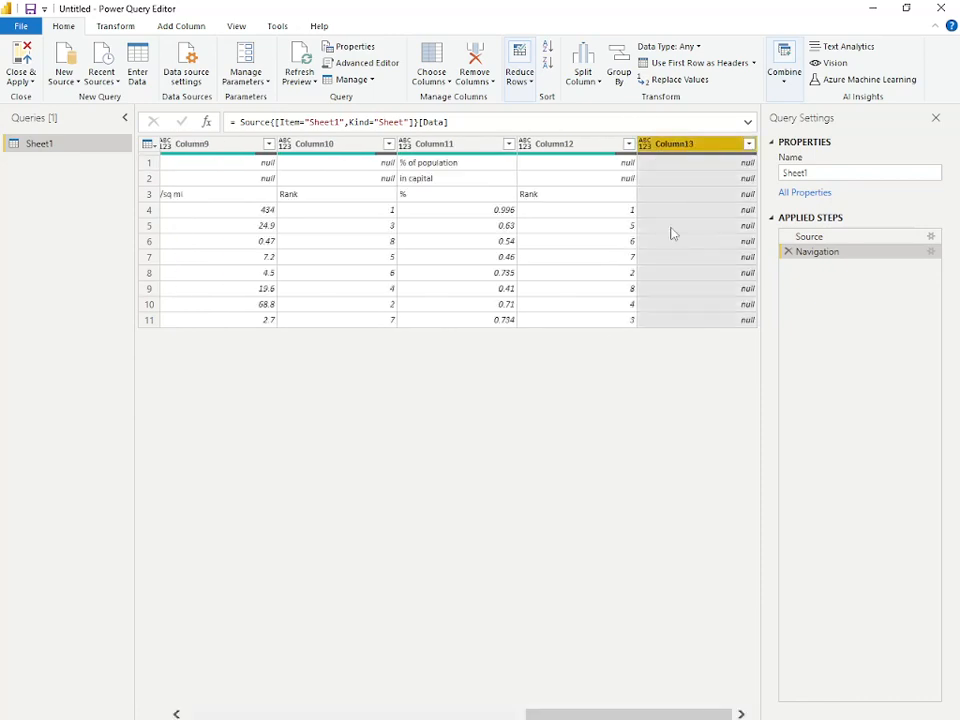
left_click(568, 146, "ctrl")
left_click(343, 146, "ctrl")
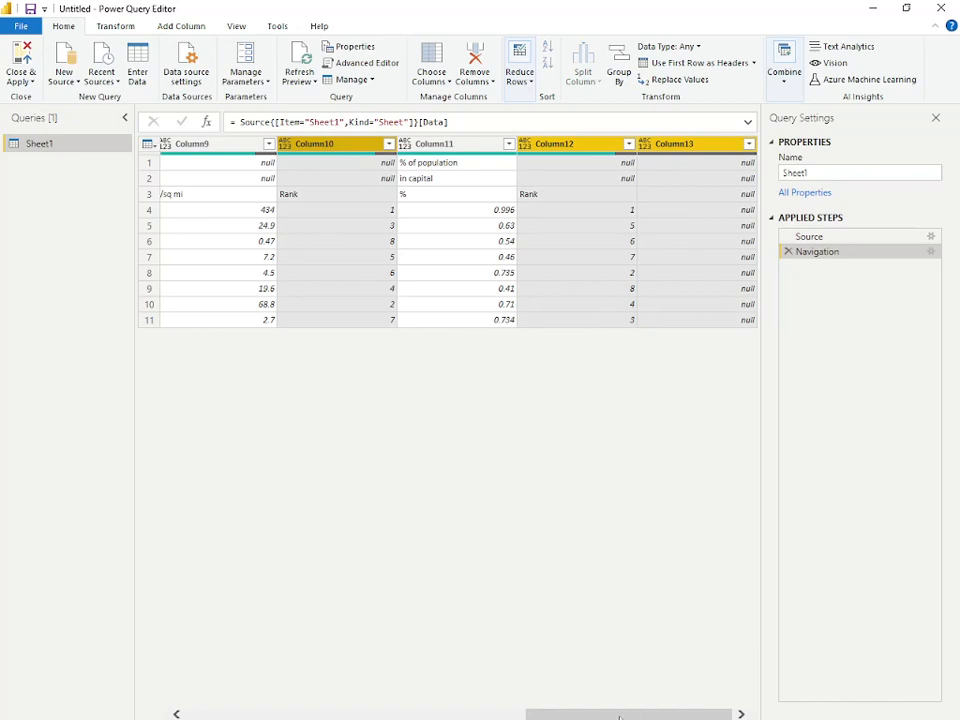
left_click_drag(625, 713, 508, 711)
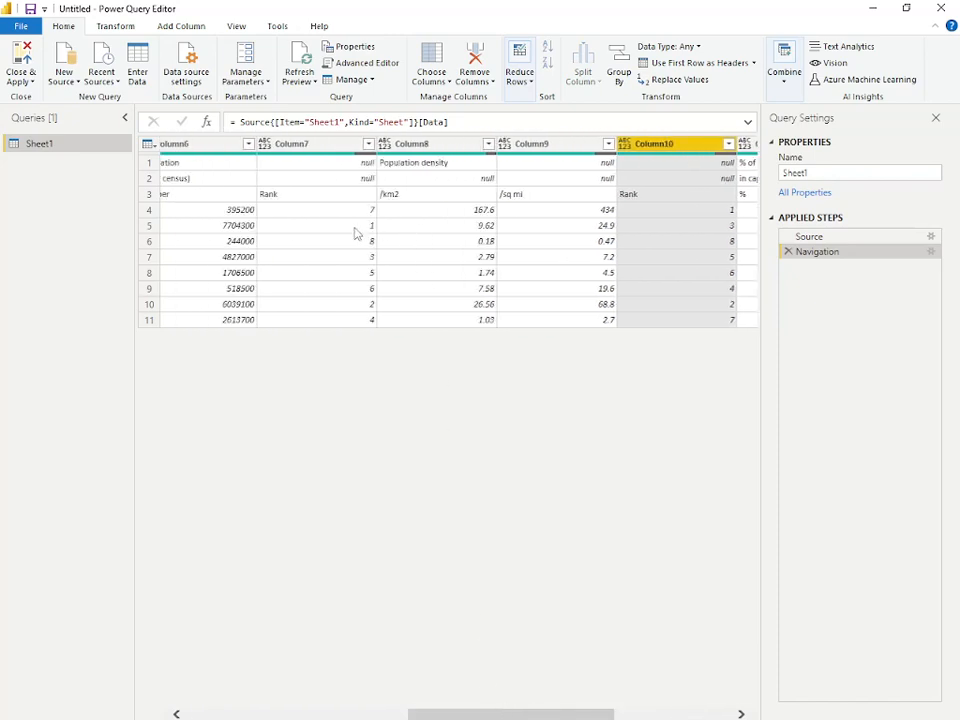
left_click(312, 146, "ctrl")
left_click(469, 70)
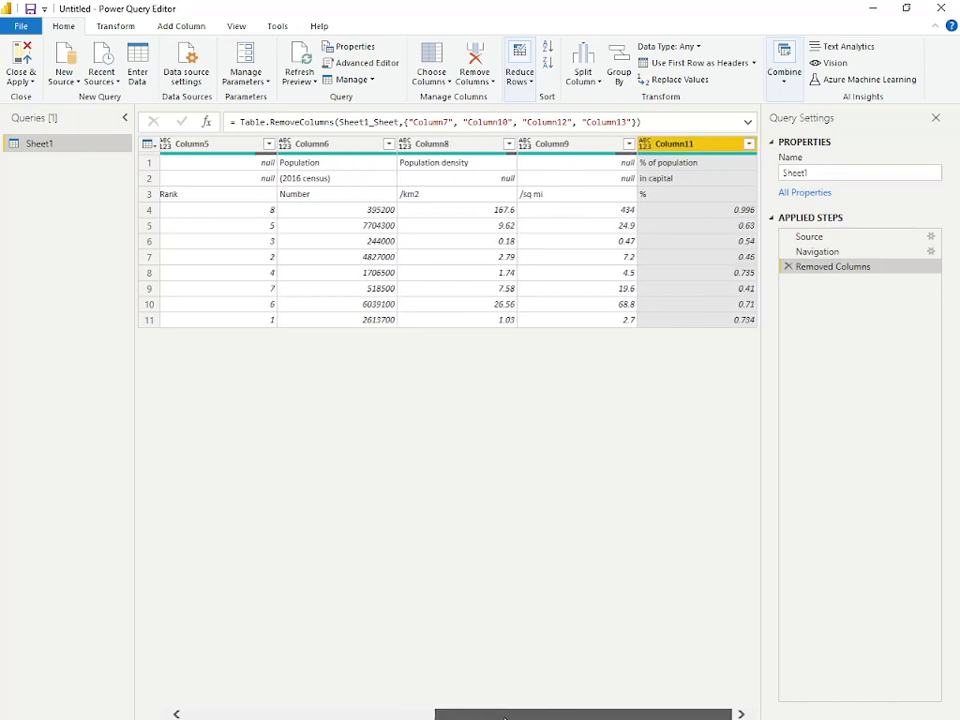
- Remove Column5, the Rank column belonging to the land area data
left_click_drag(472, 712, 321, 712)
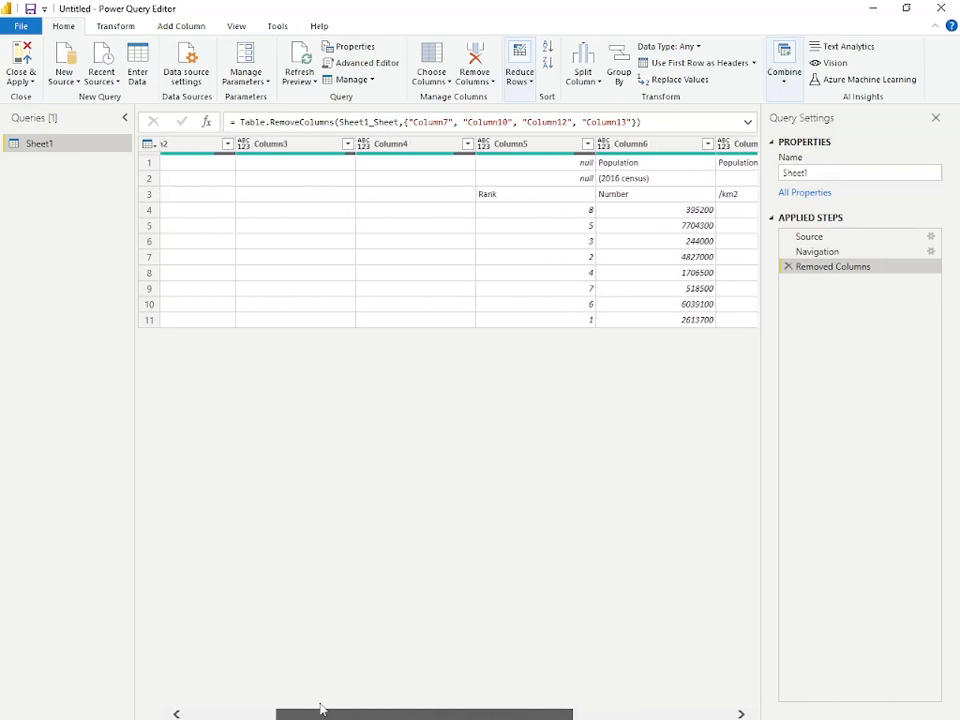
left_click(522, 146)
left_click(475, 70)
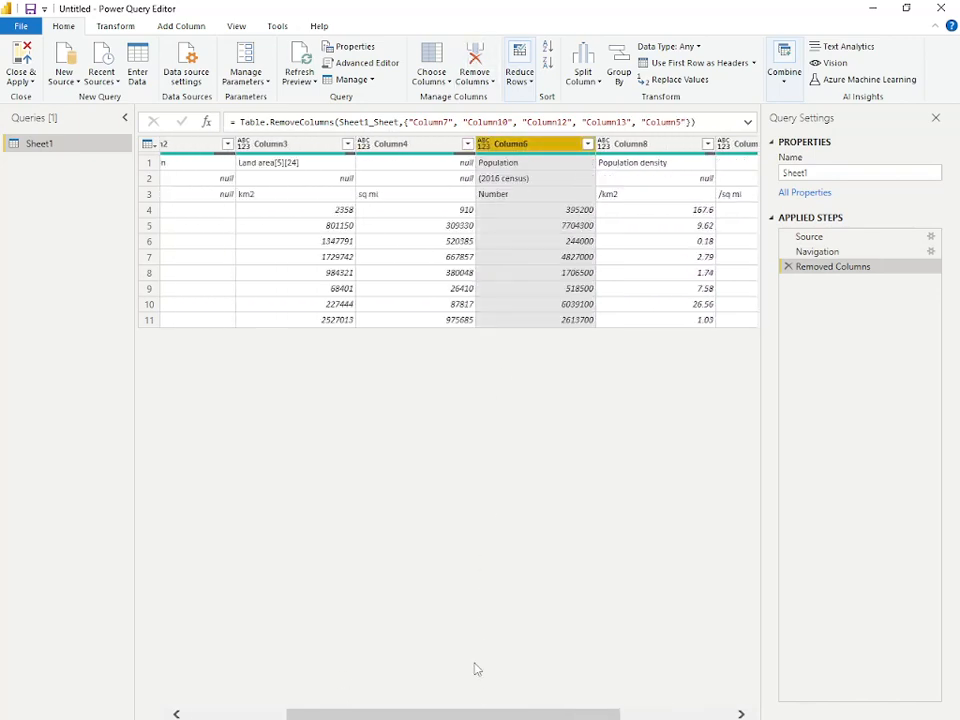
- Transpose the whole table so that its rows become columns
left_click_drag(476, 714, 304, 710)
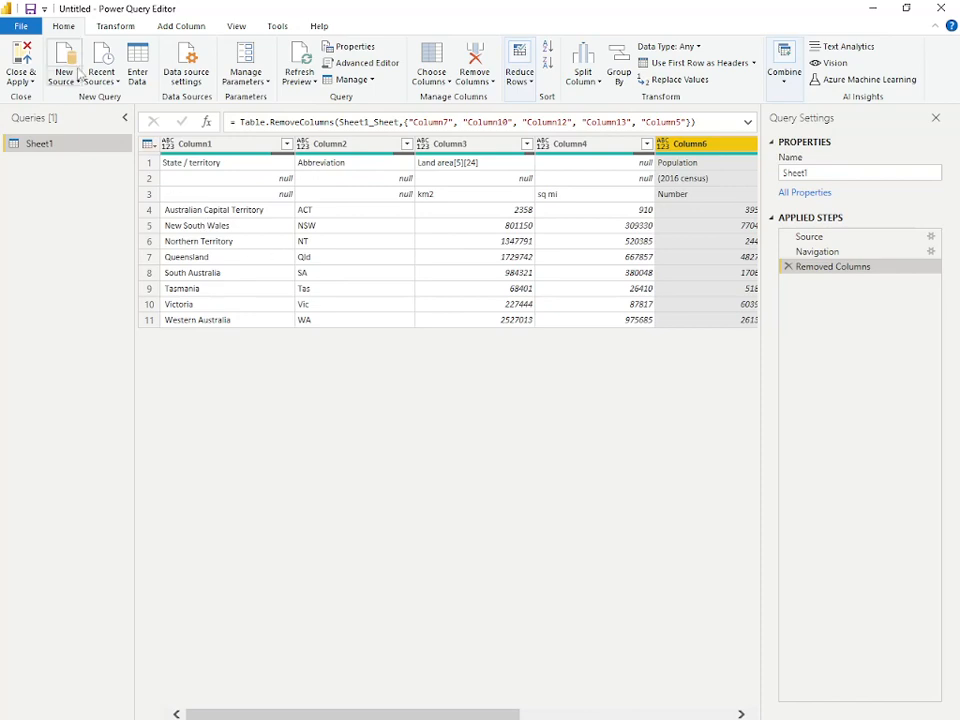
left_click(116, 27)
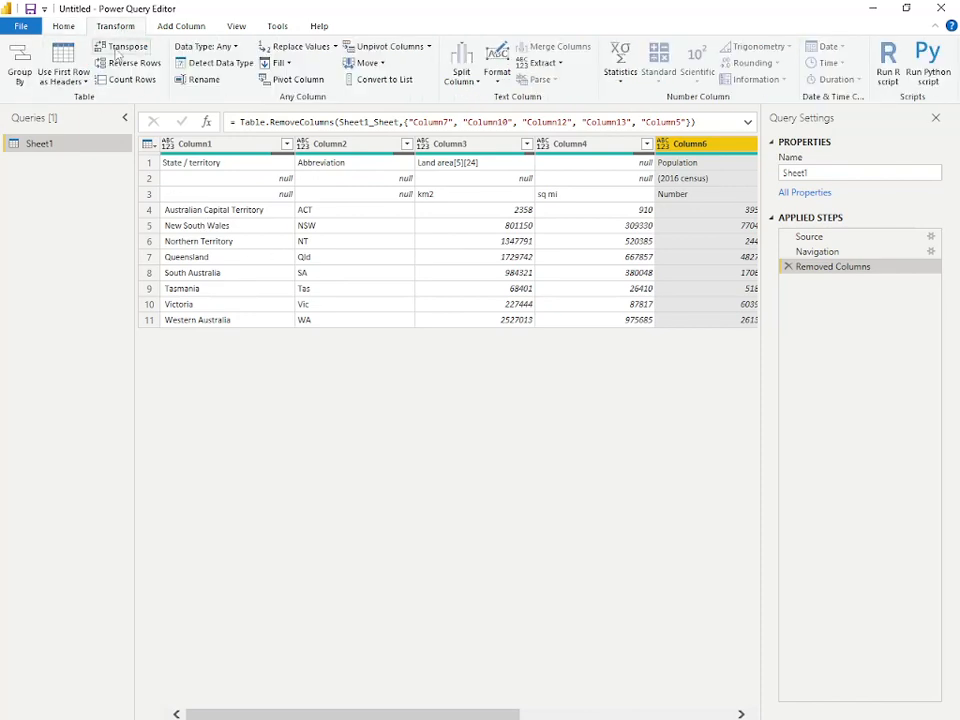
left_click(127, 50)
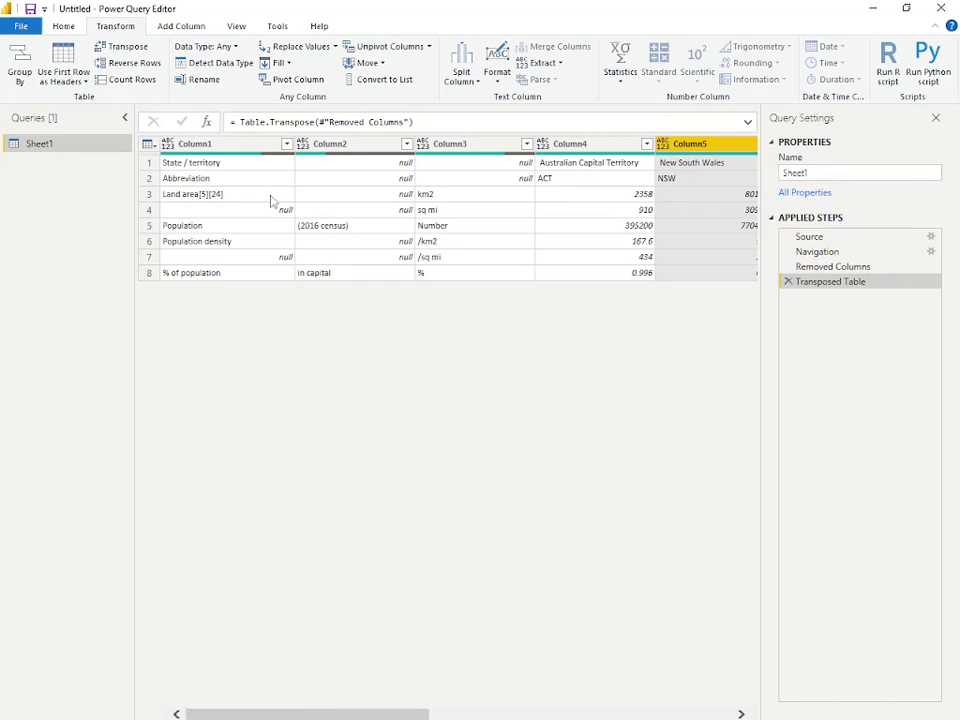
- Examine the header labels listed down Column1 of the transposed table, from State / territory to % of population
left_click(184, 163)
left_click(186, 178)
left_click(189, 194)
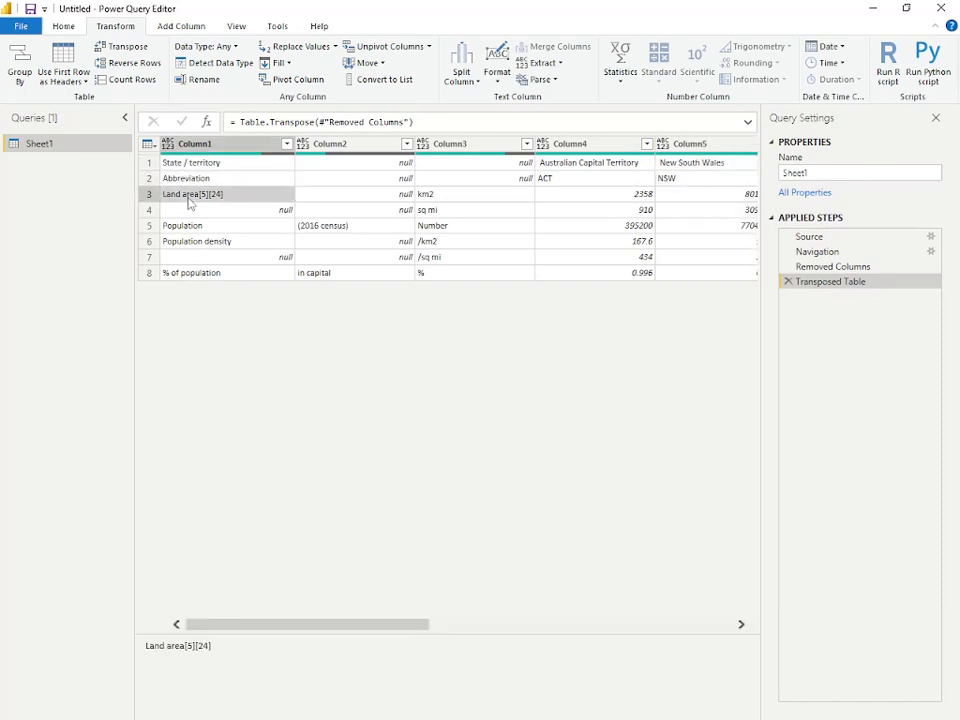
left_click(191, 209)
left_click(194, 226)
left_click(196, 241)
left_click(200, 273)
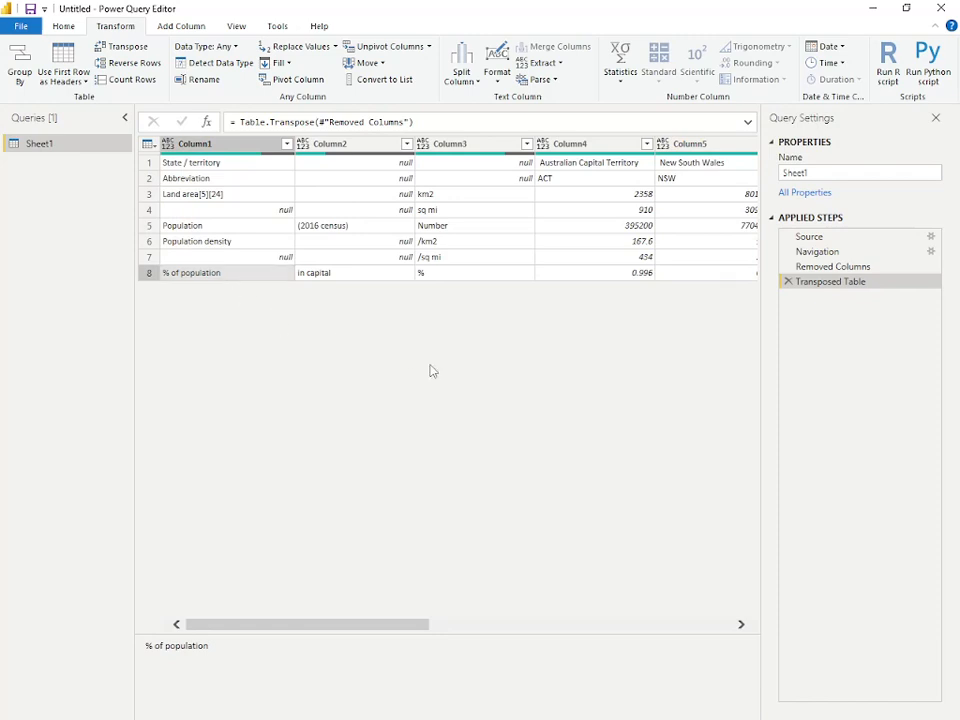
left_click(198, 271)
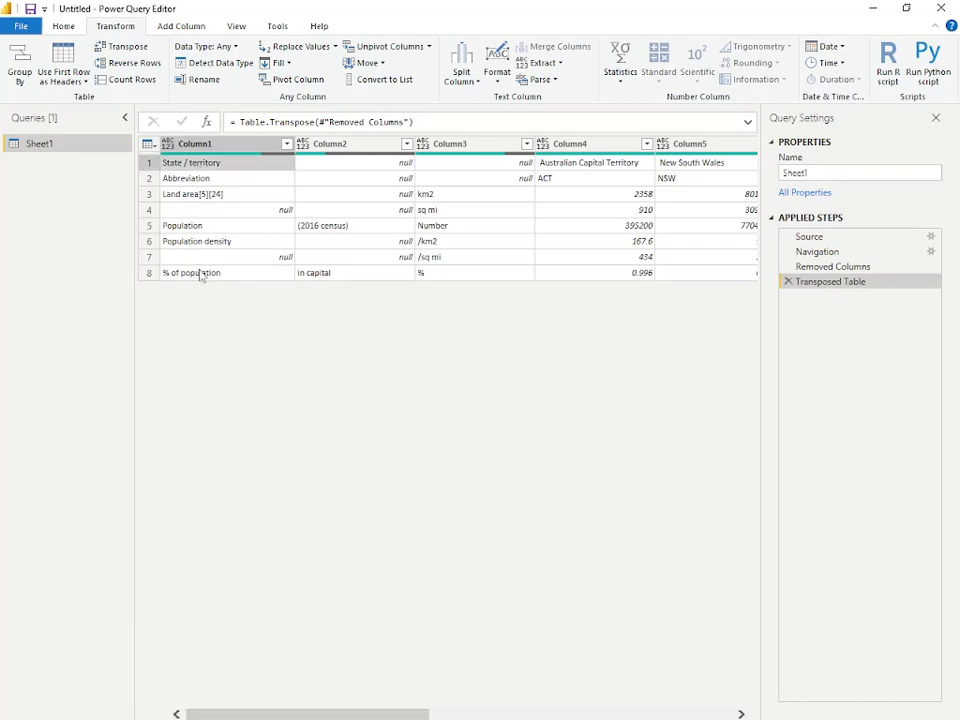
- Examine the null cells in rows 4 and 7 of Column1 against the neighbouring labels and the units in Column3
left_click(215, 209)
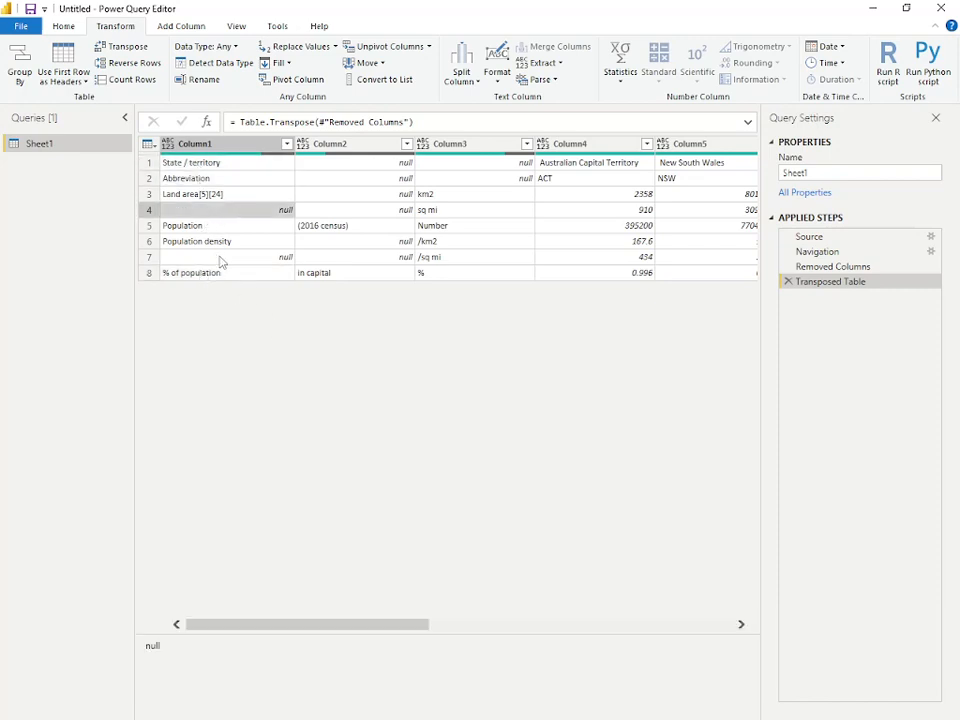
left_click(222, 258)
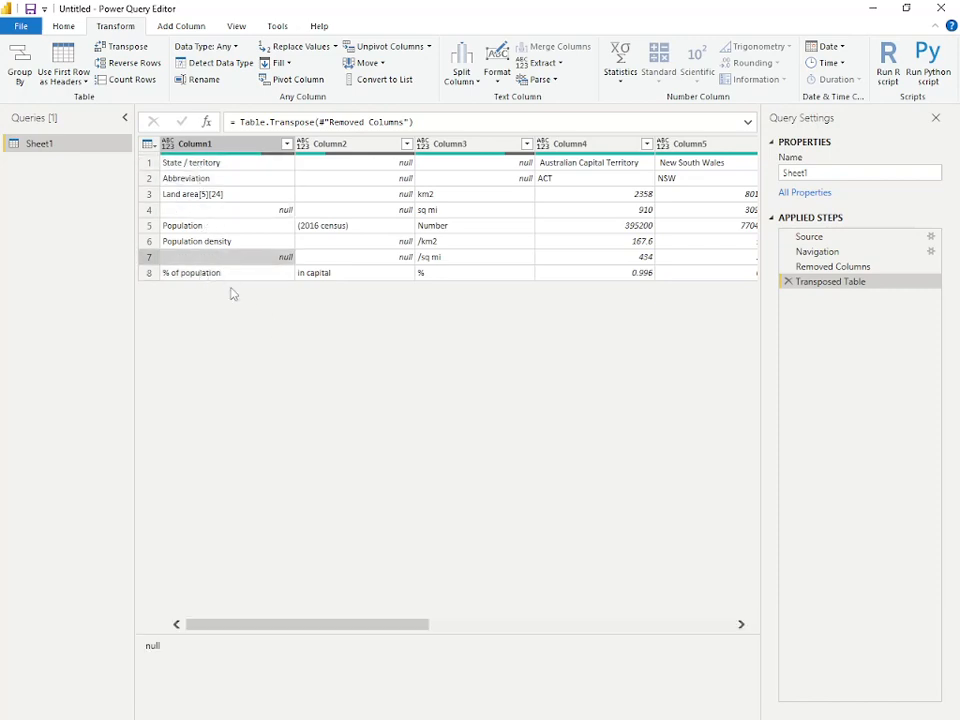
left_click(187, 196)
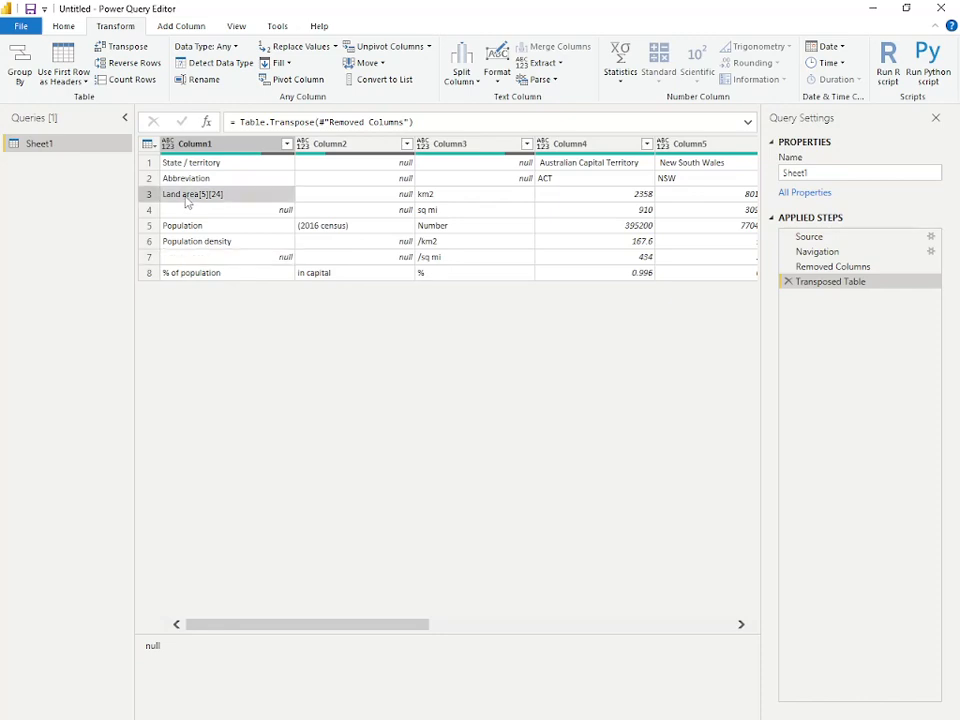
left_click(449, 197)
left_click(426, 211)
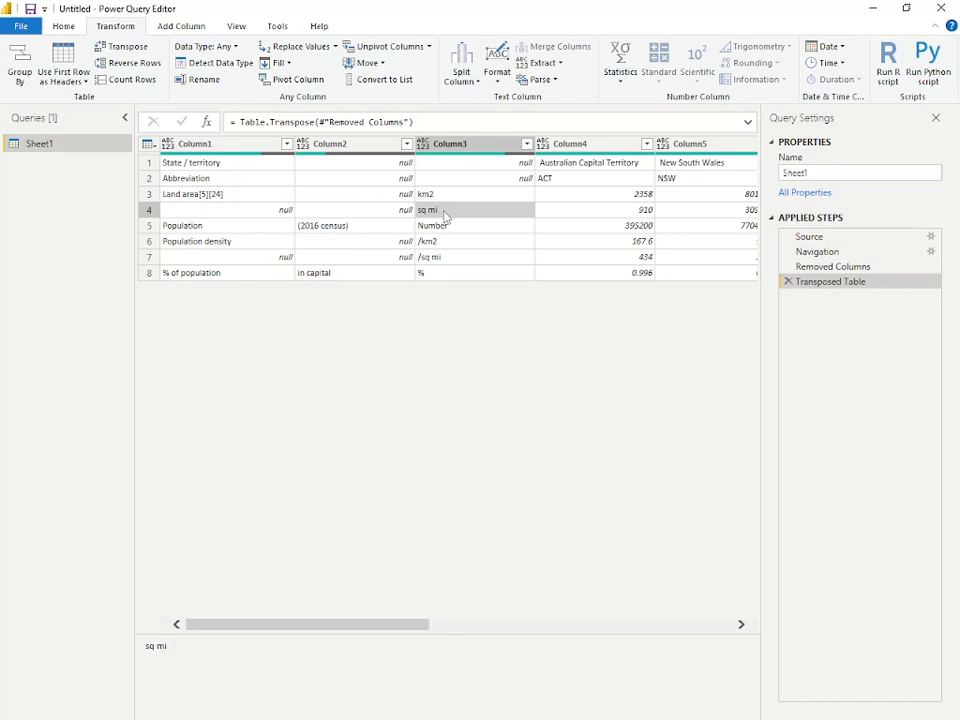
left_click(183, 212)
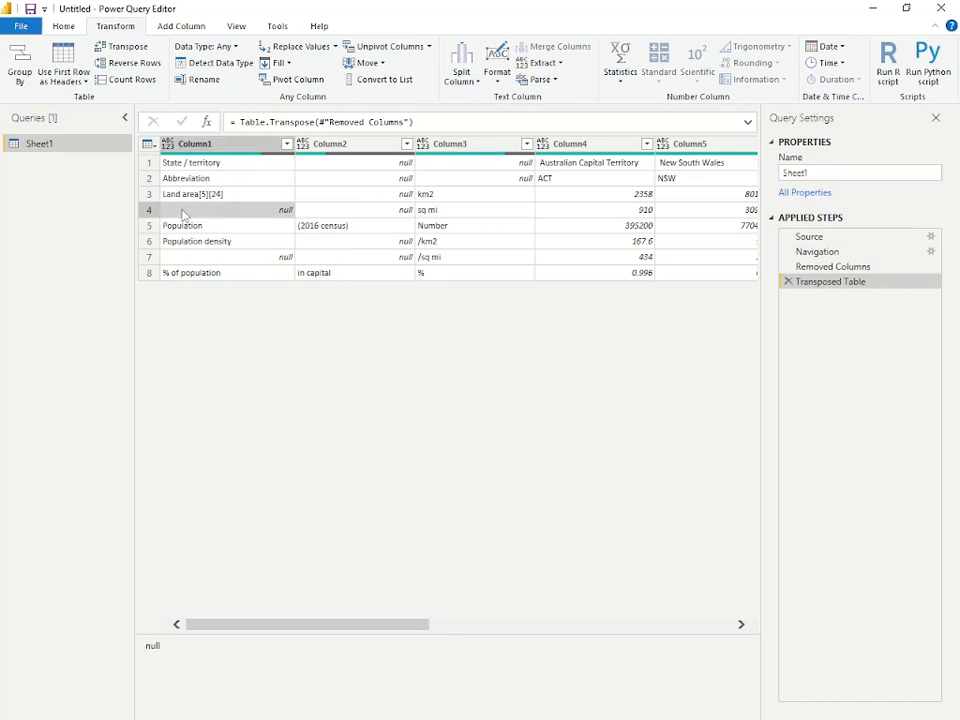
left_click(193, 258)
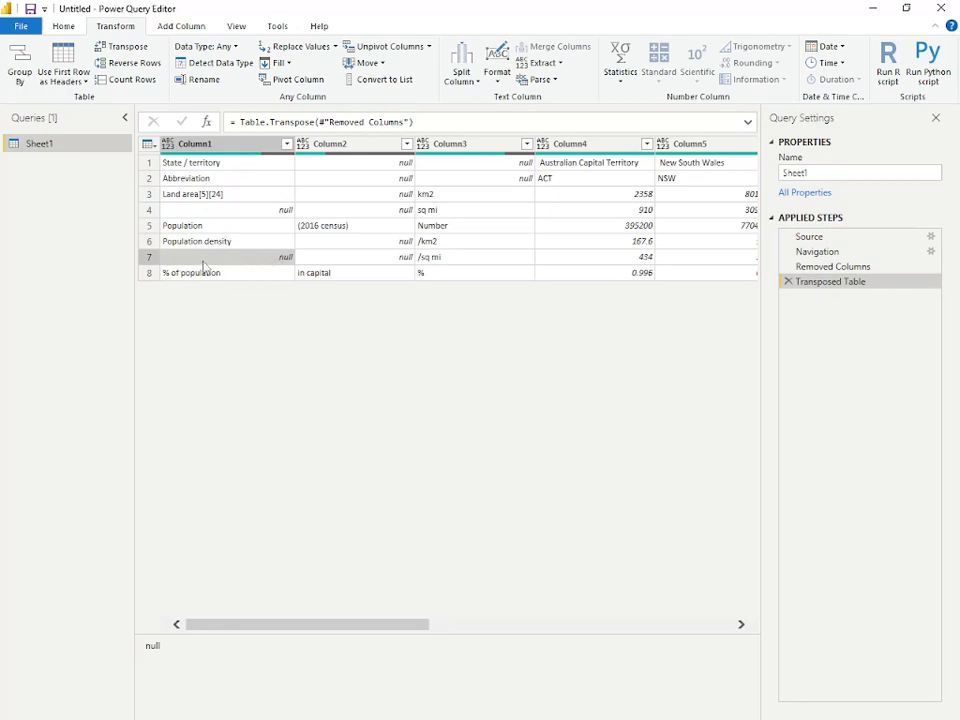
left_click(180, 198)
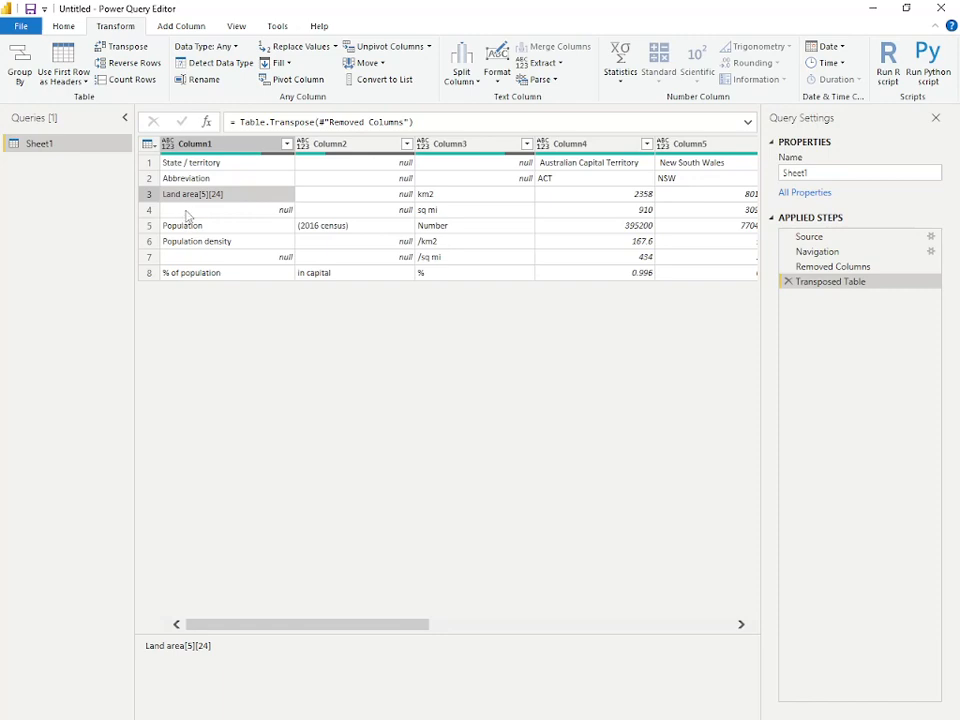
left_click(186, 212)
- Fill Column1 down so its null cells take the header label above them
left_click(226, 225)
left_click(279, 63)
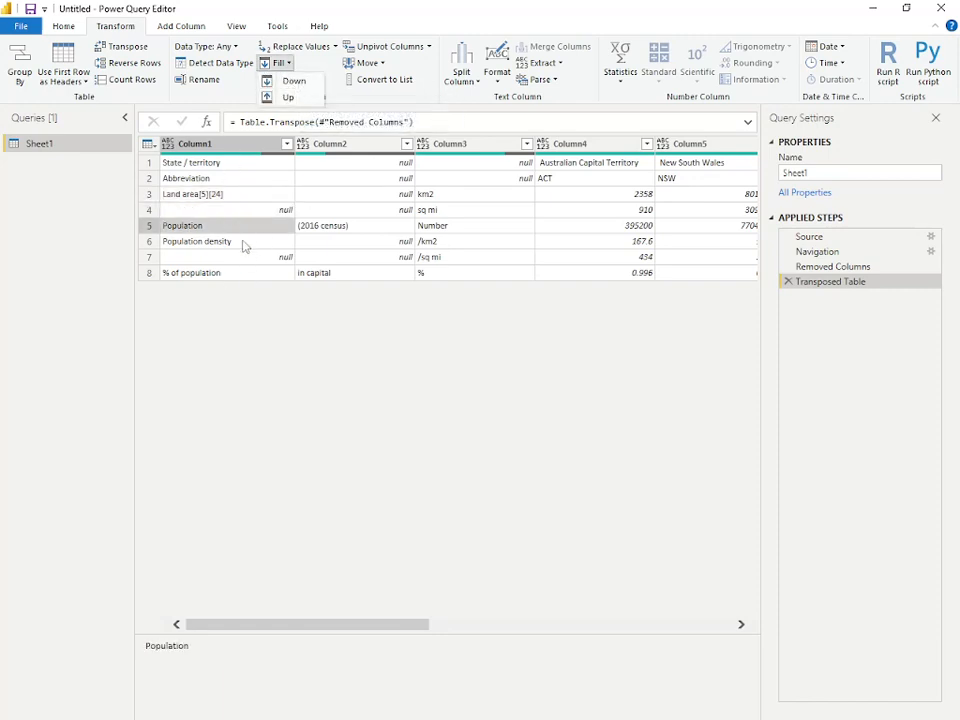
left_click(200, 197)
left_click(199, 199)
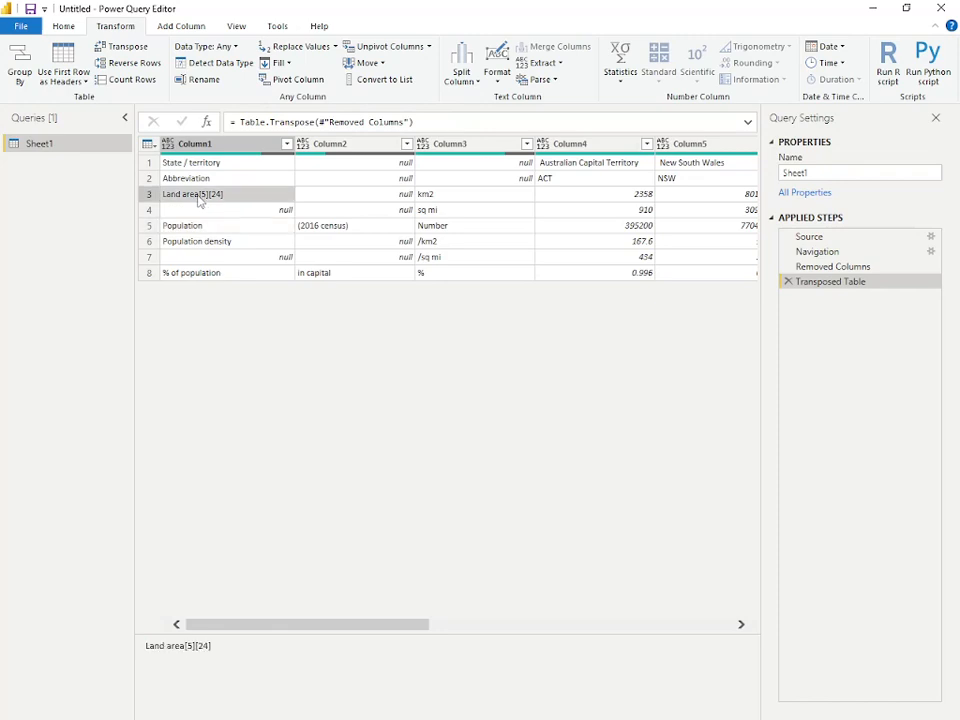
left_click(250, 209)
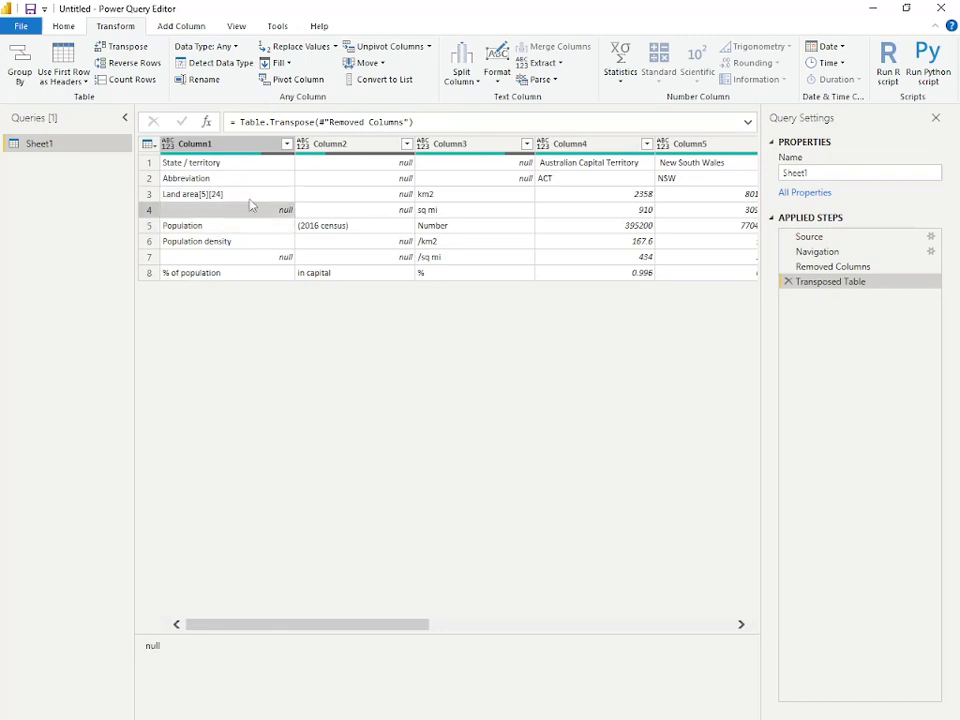
left_click(279, 63)
left_click(295, 84)
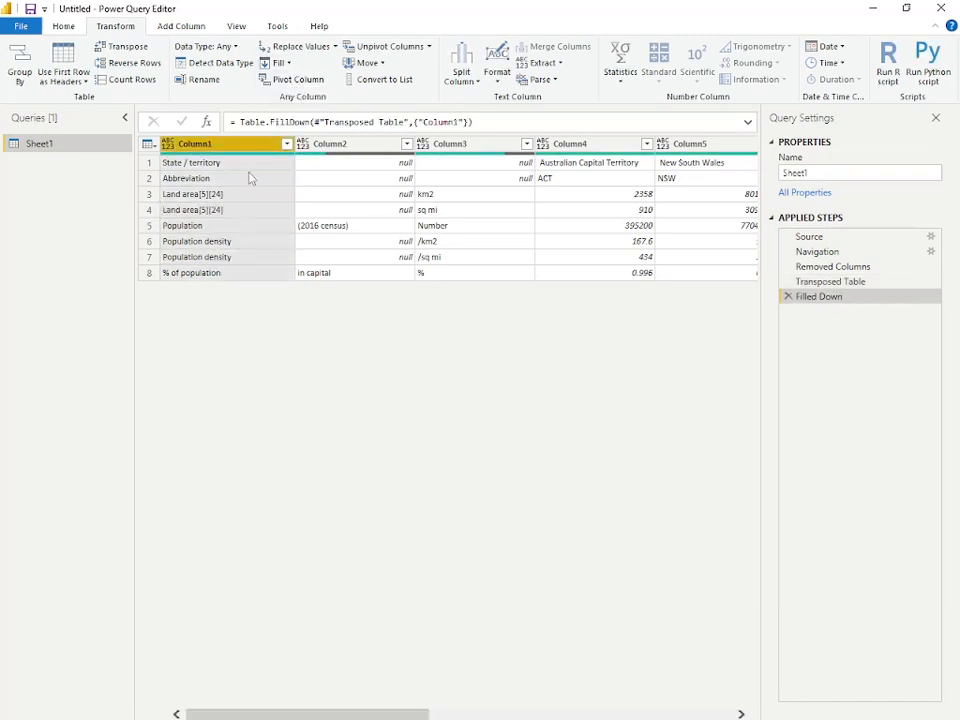
left_click(205, 273)
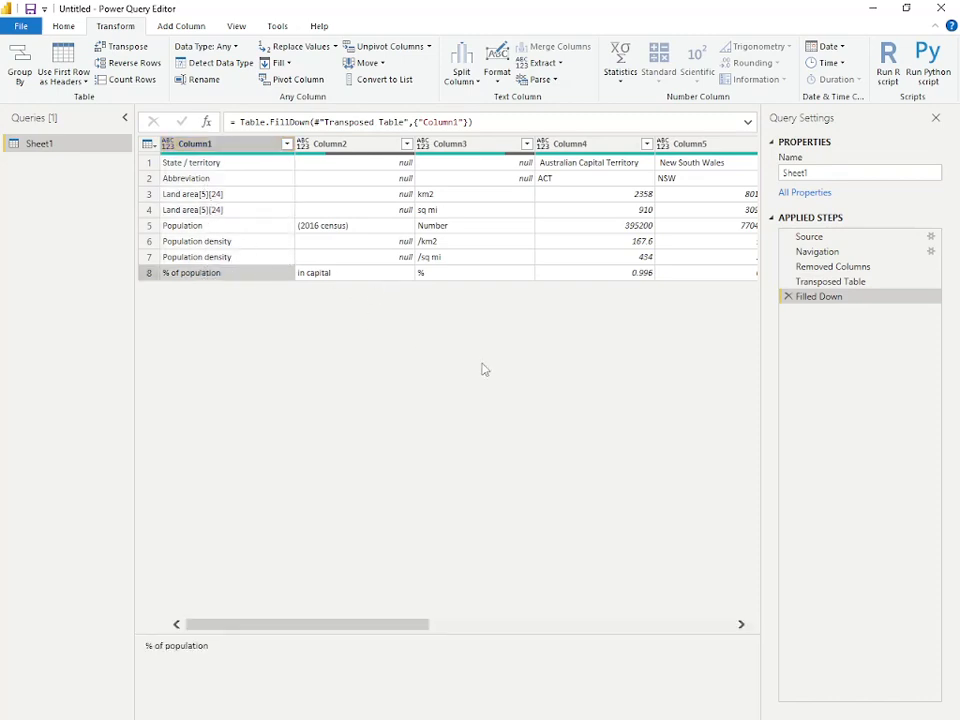
- Merge Column1, Column2 and Column3 into one column named Merged, using a space as separator
left_click(227, 146)
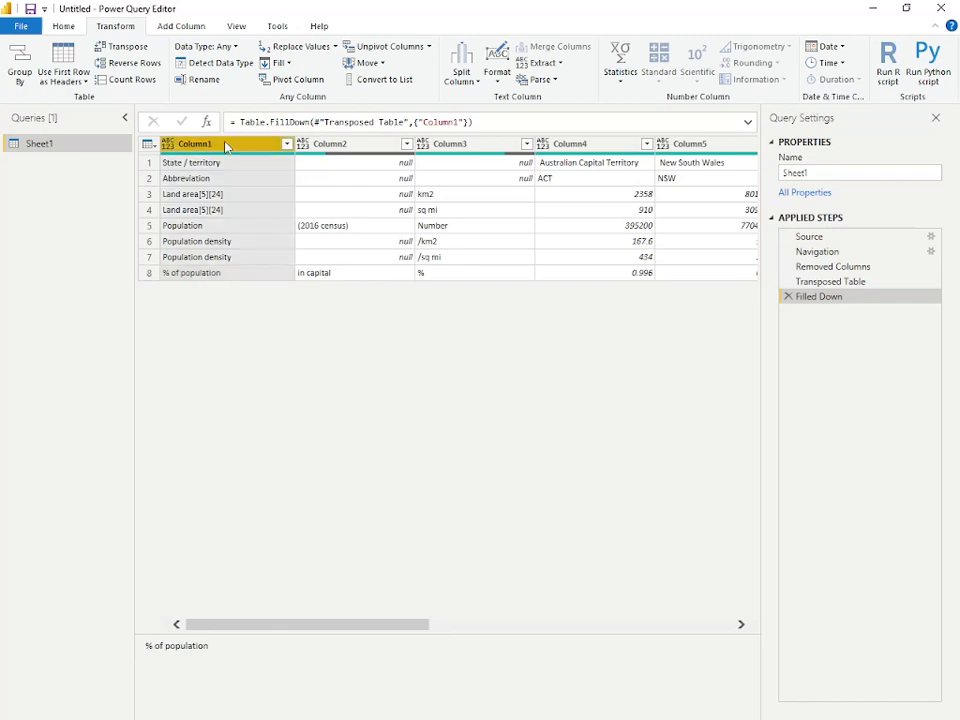
left_click(336, 146, "ctrl")
left_click(474, 150, "ctrl")
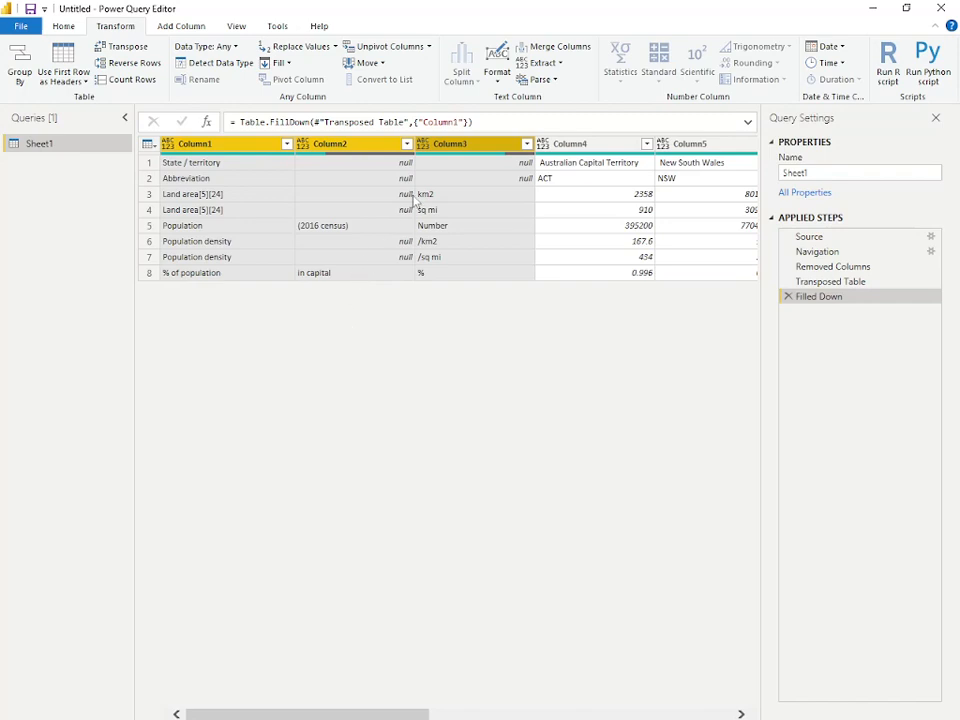
right_click(468, 145)
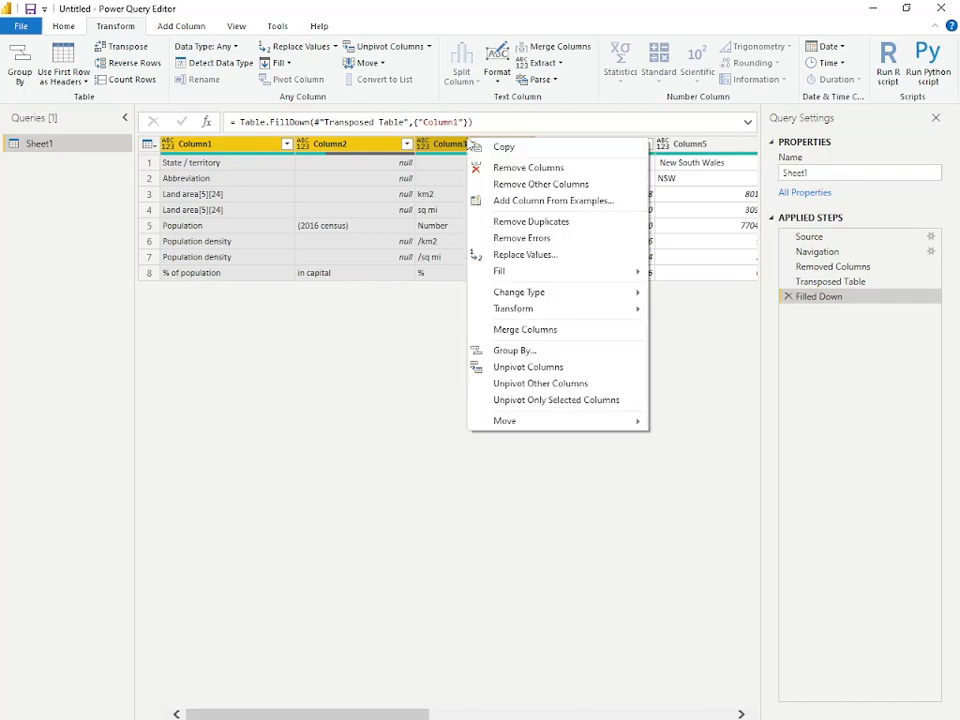
left_click(489, 334)
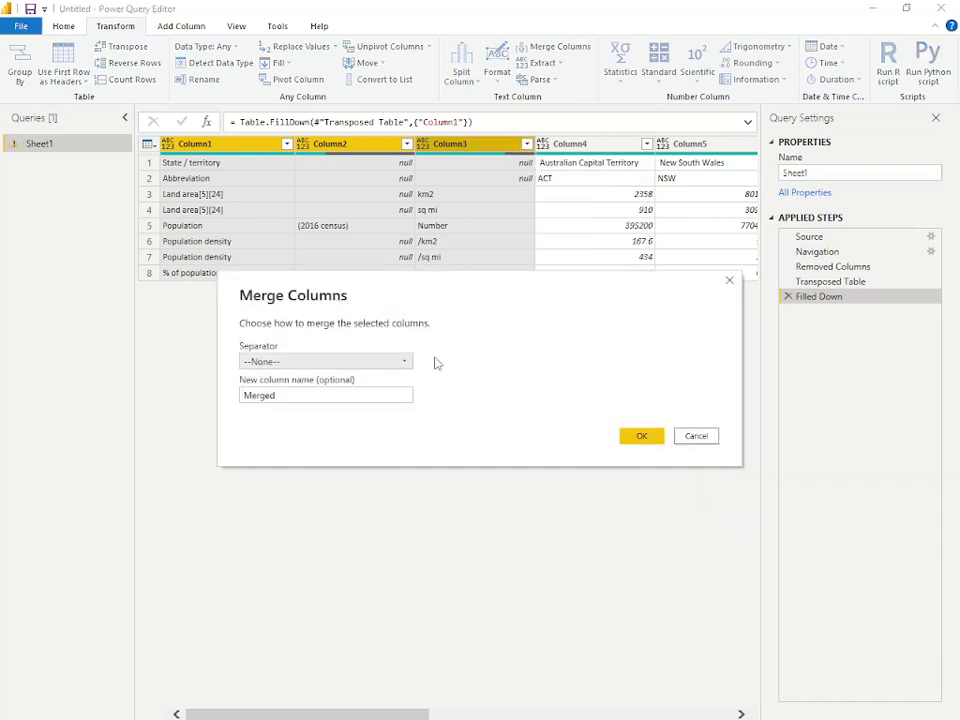
left_click(287, 363)
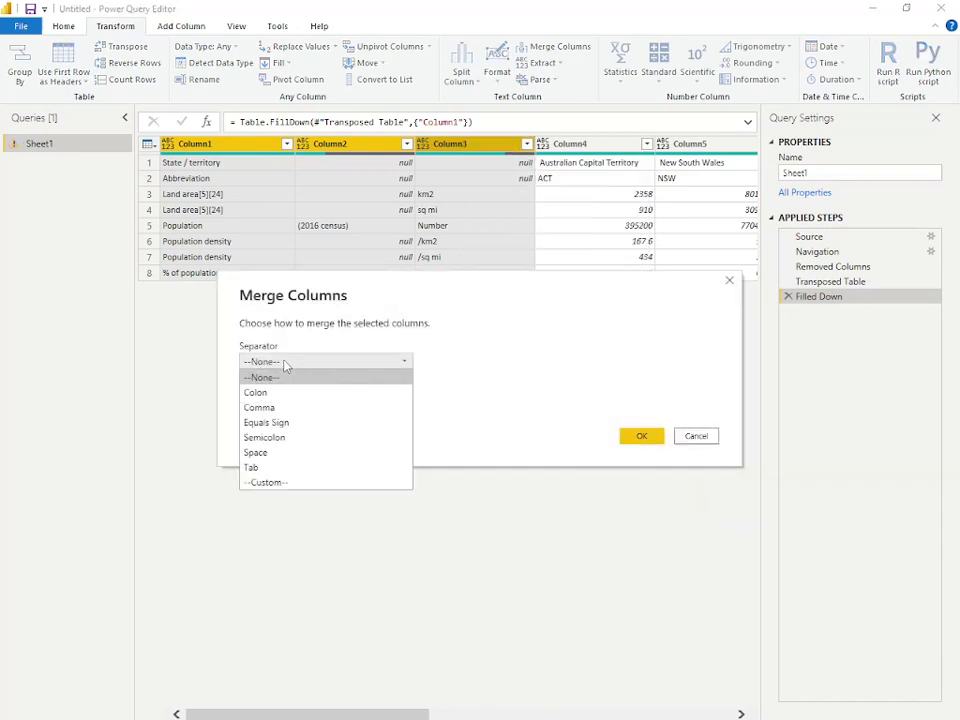
left_click(295, 453)
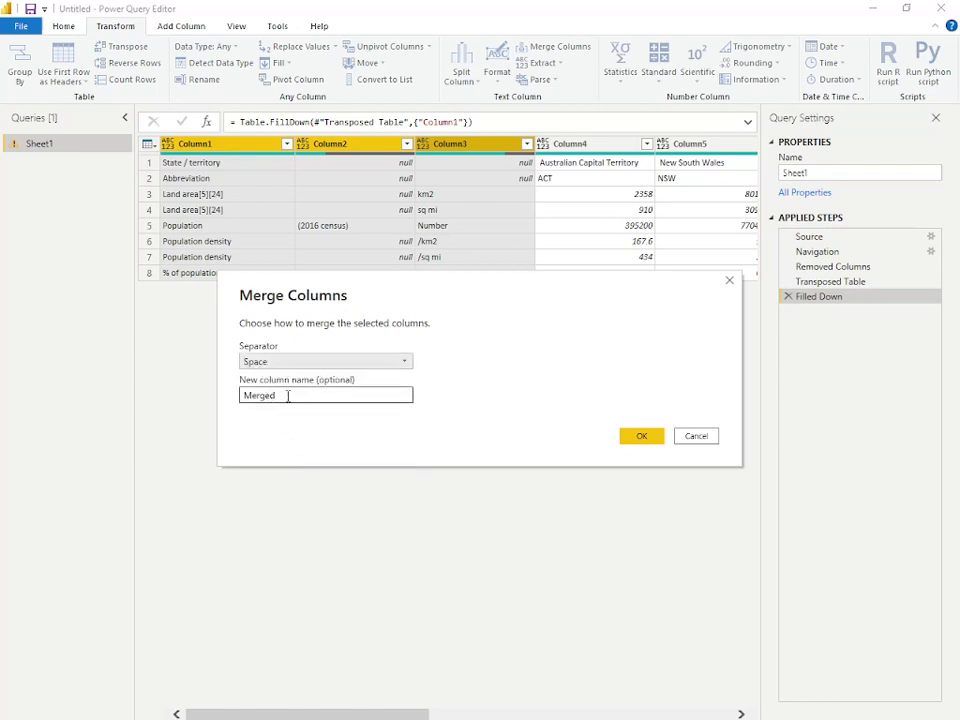
double_click(287, 395)
left_click(466, 408)
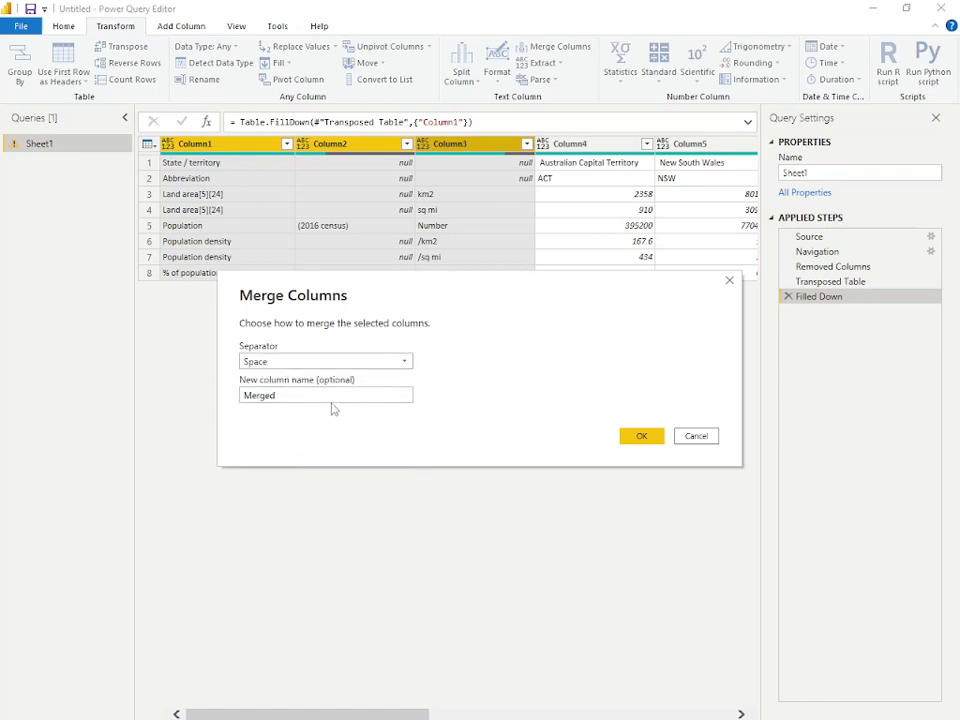
left_click(646, 438)
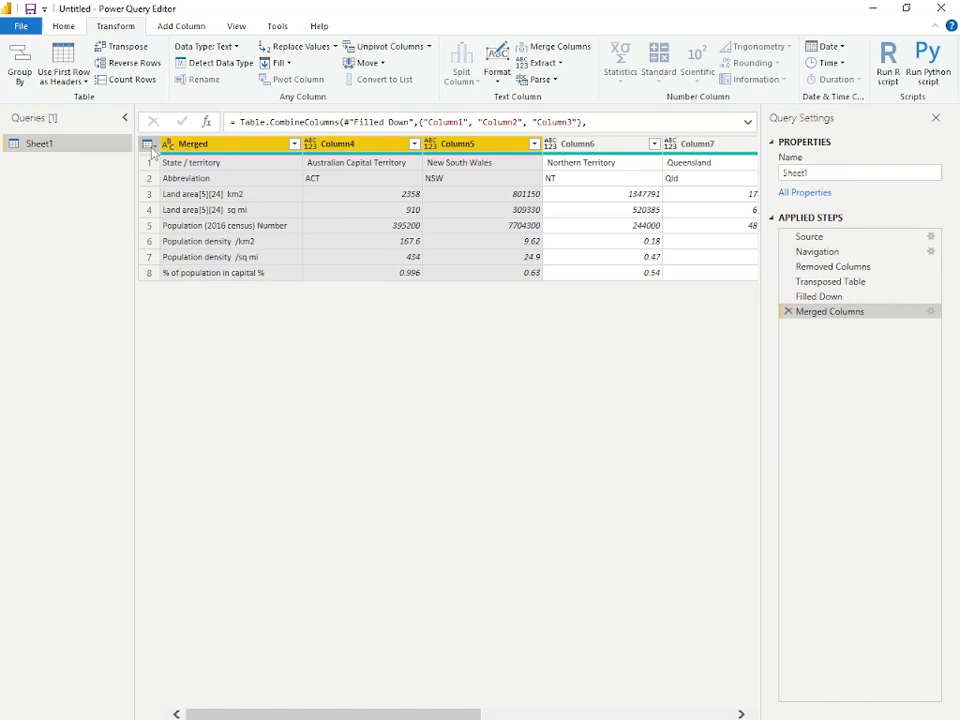
- Transpose the table back to its original orientation and use its first row as headers
left_click(128, 49)
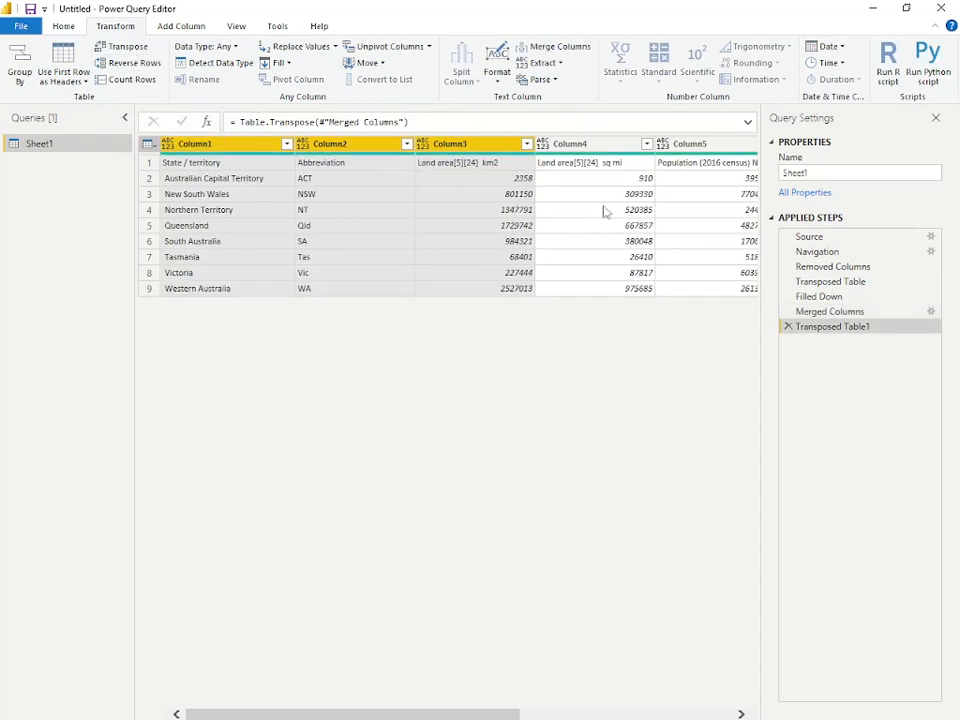
left_click_drag(405, 717, 370, 717)
left_click(148, 145)
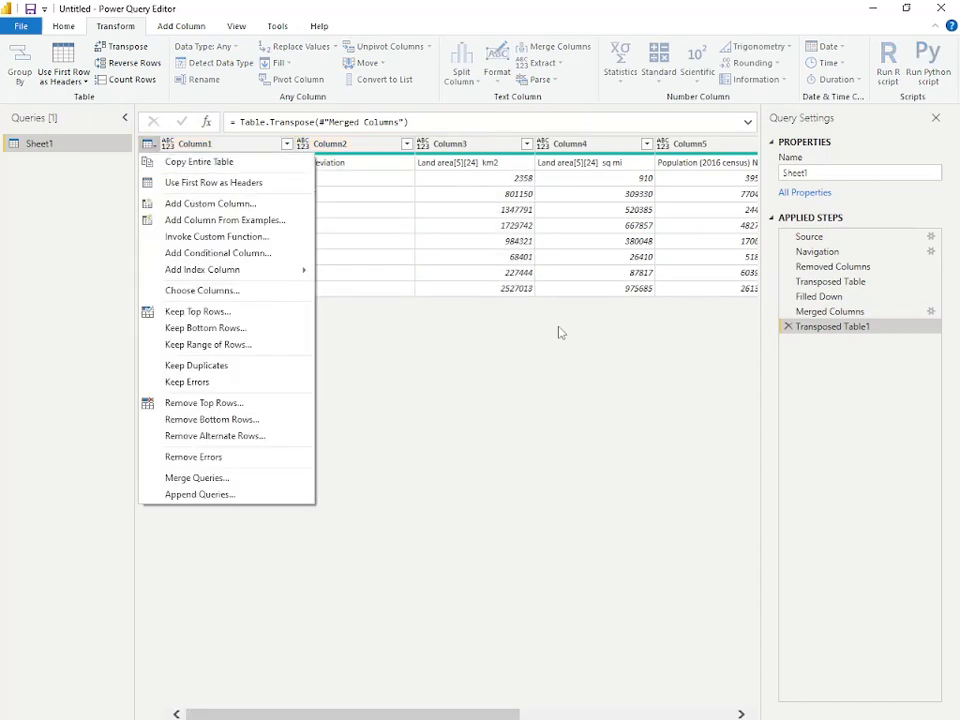
left_click(200, 188)
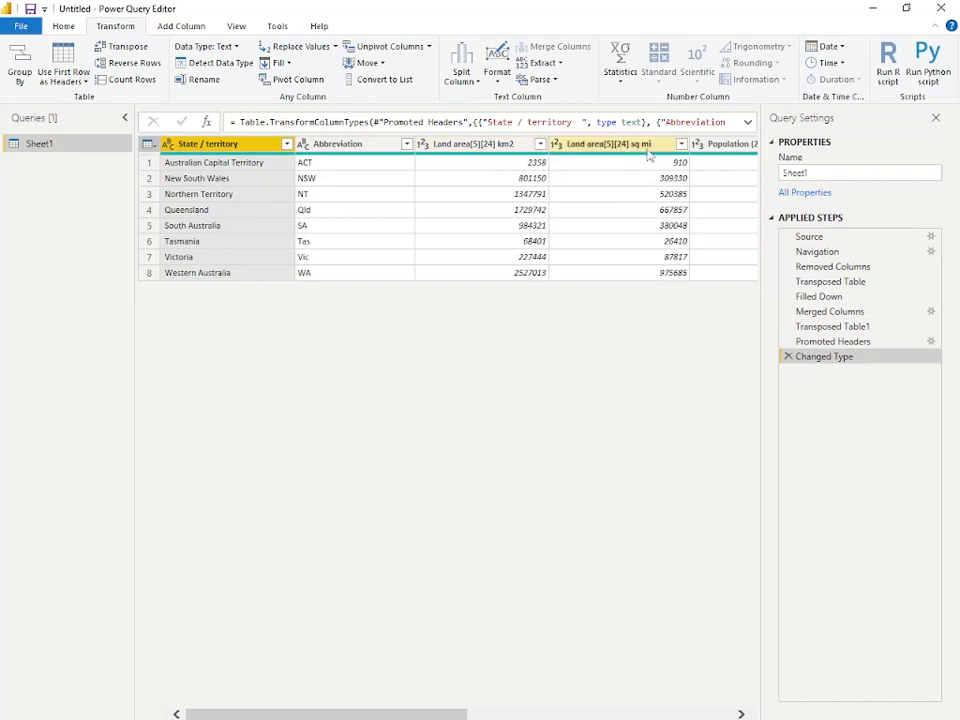
- Examine the promoted headers and values from State / territory across to the population density columns
left_click_drag(434, 714, 333, 705)
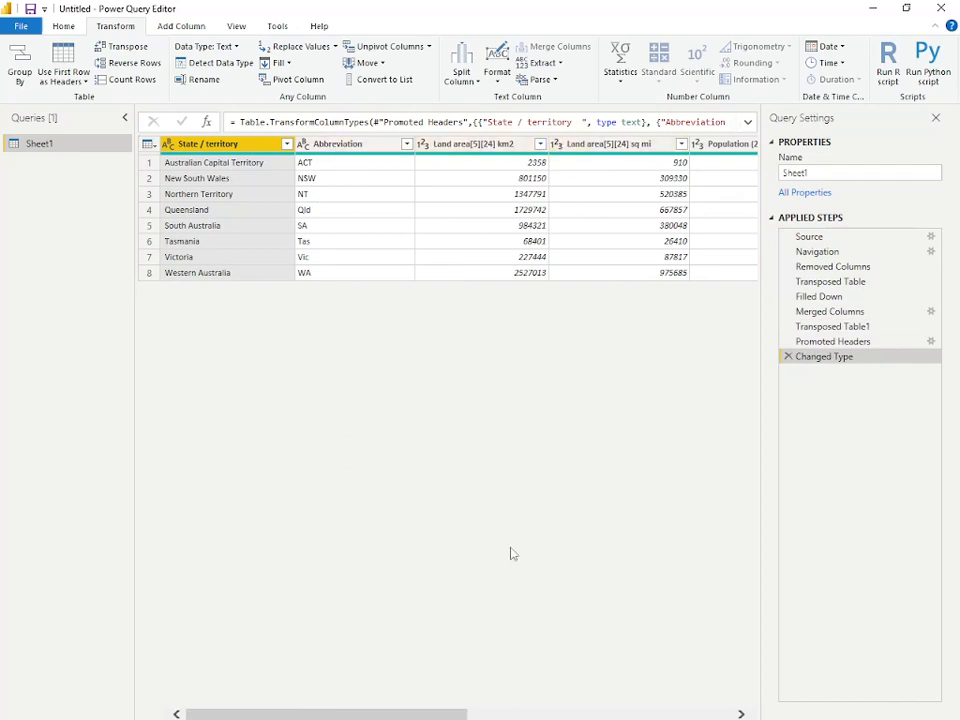
left_click_drag(365, 716, 388, 714)
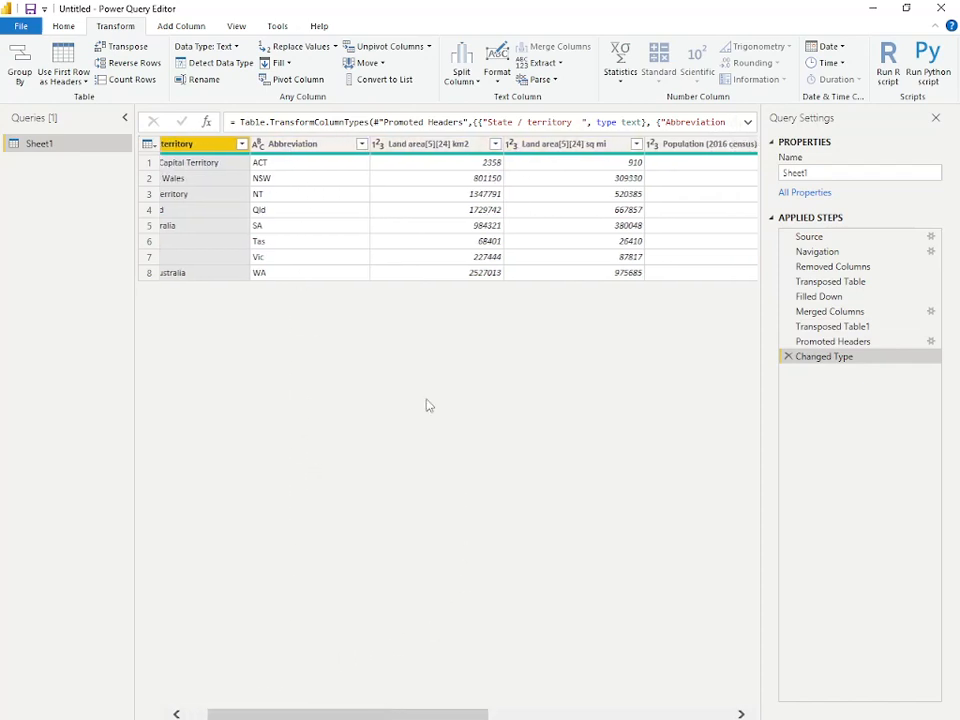
left_click(440, 146)
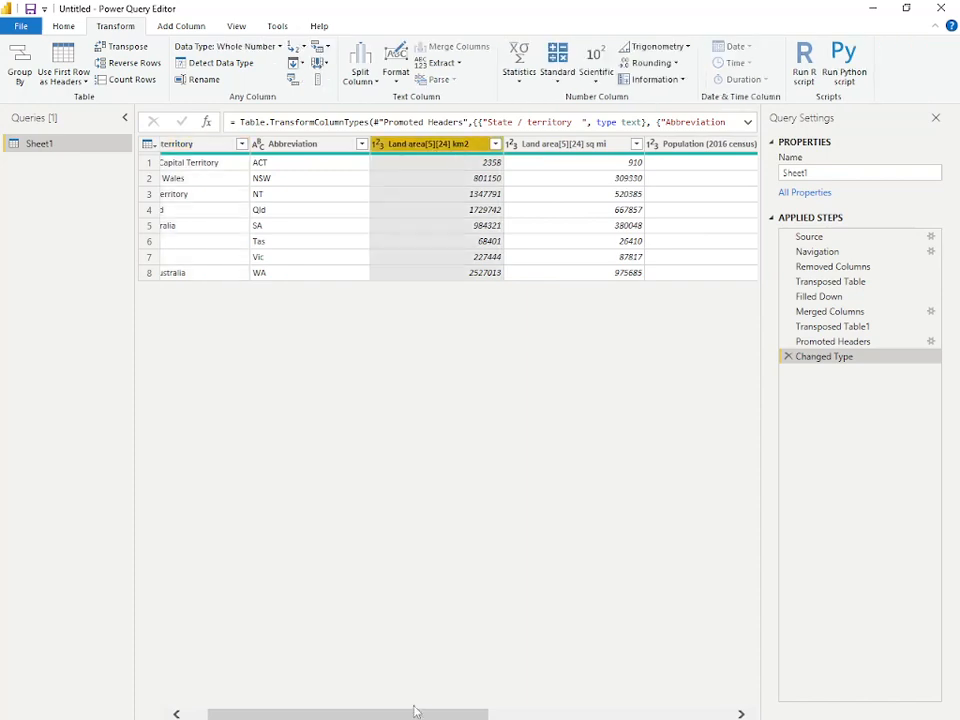
left_click_drag(416, 712, 590, 712)
left_click(531, 174)
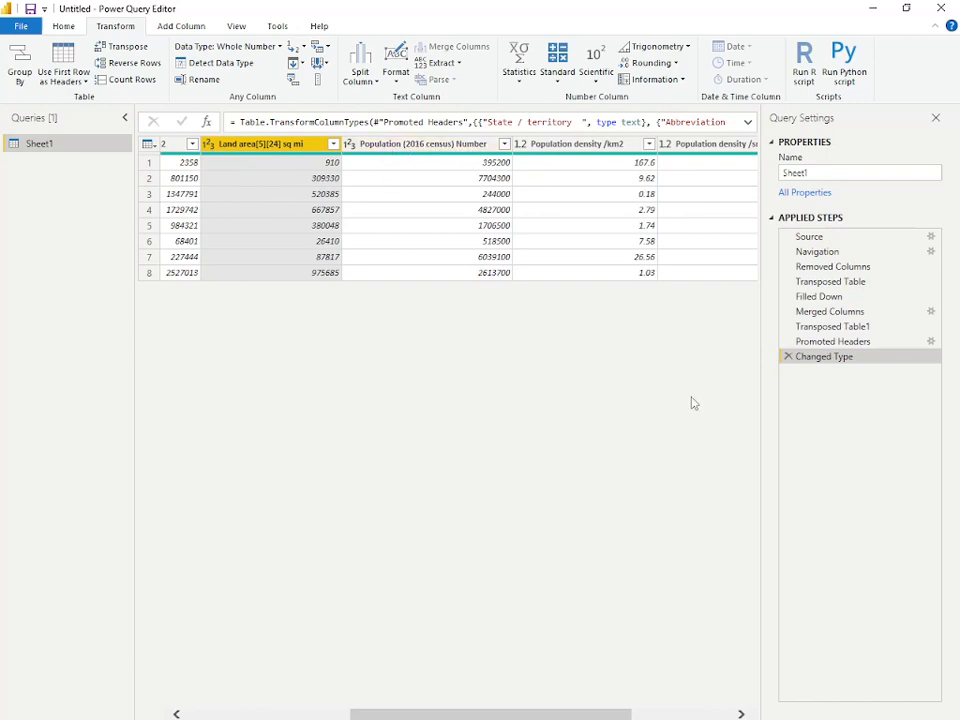
left_click_drag(554, 716, 462, 713)
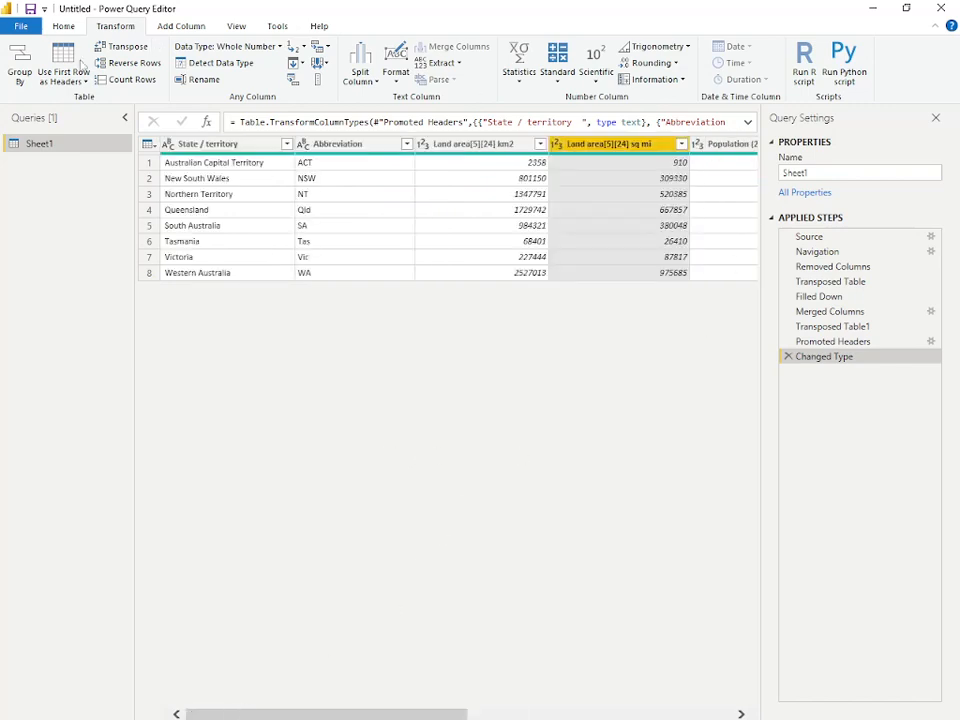
- Close the query editor applying the changes, and expand the Sheet1 table's fields in the report
left_click(58, 26)
left_click(18, 40)
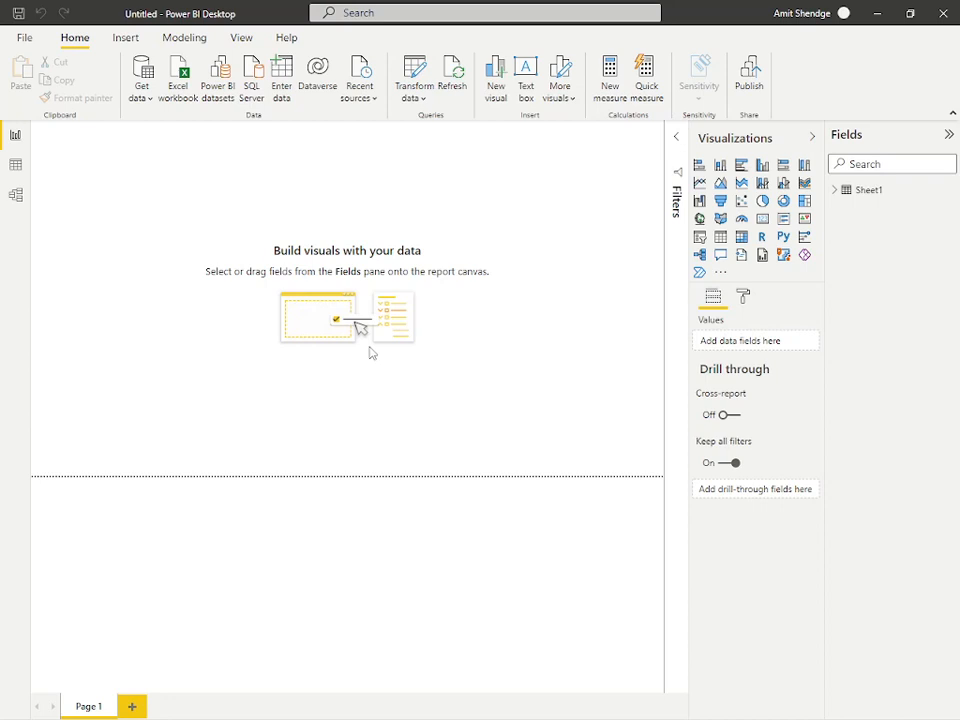
left_click(839, 191)
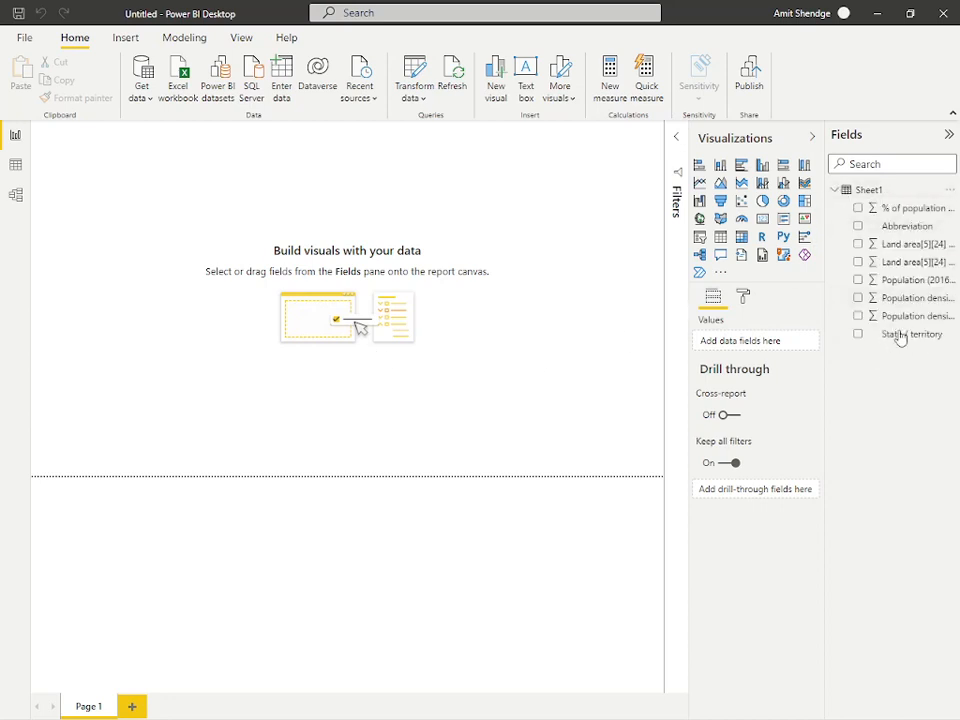
- Add a filled map to the report page, resized smaller, with State / territory as both location and legend
left_click(720, 218)
left_click_drag(148, 238, 246, 306)
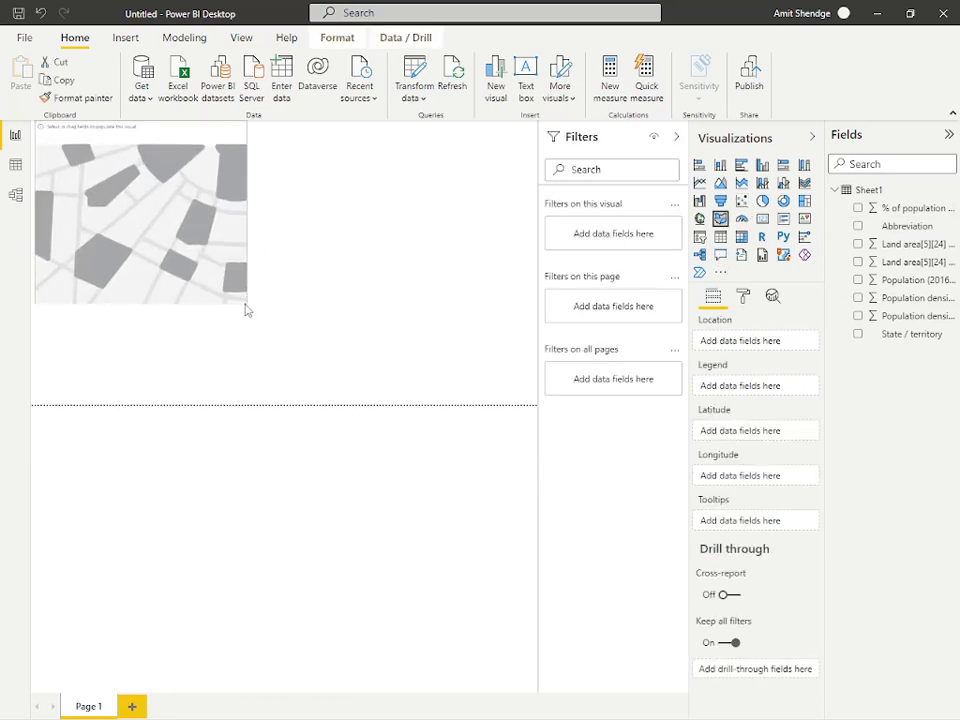
left_click_drag(913, 336, 183, 244)
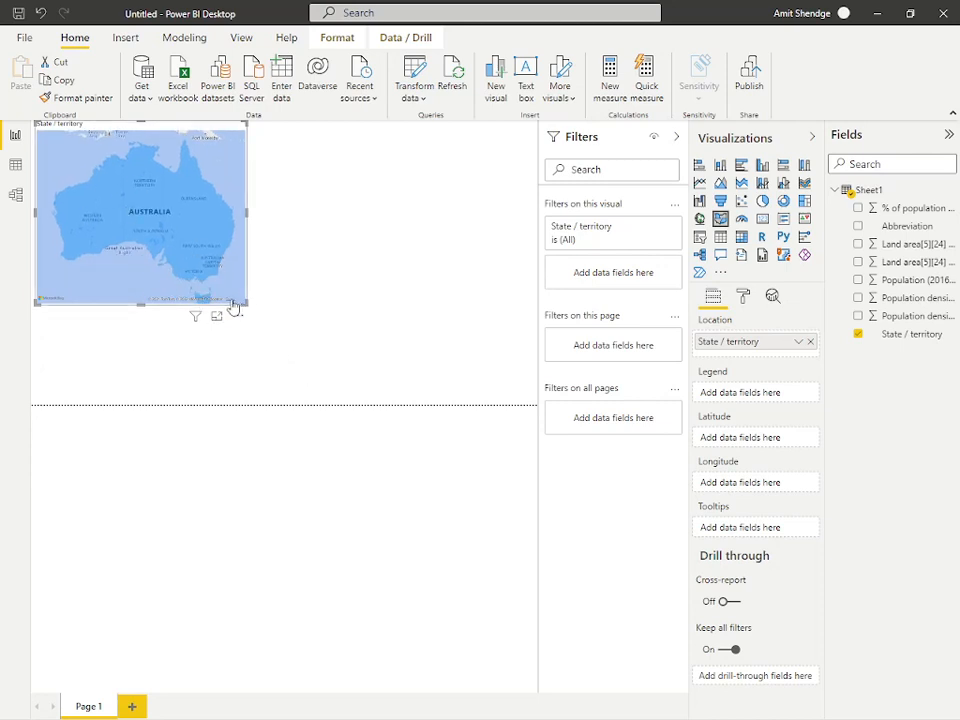
left_click_drag(912, 333, 793, 396)
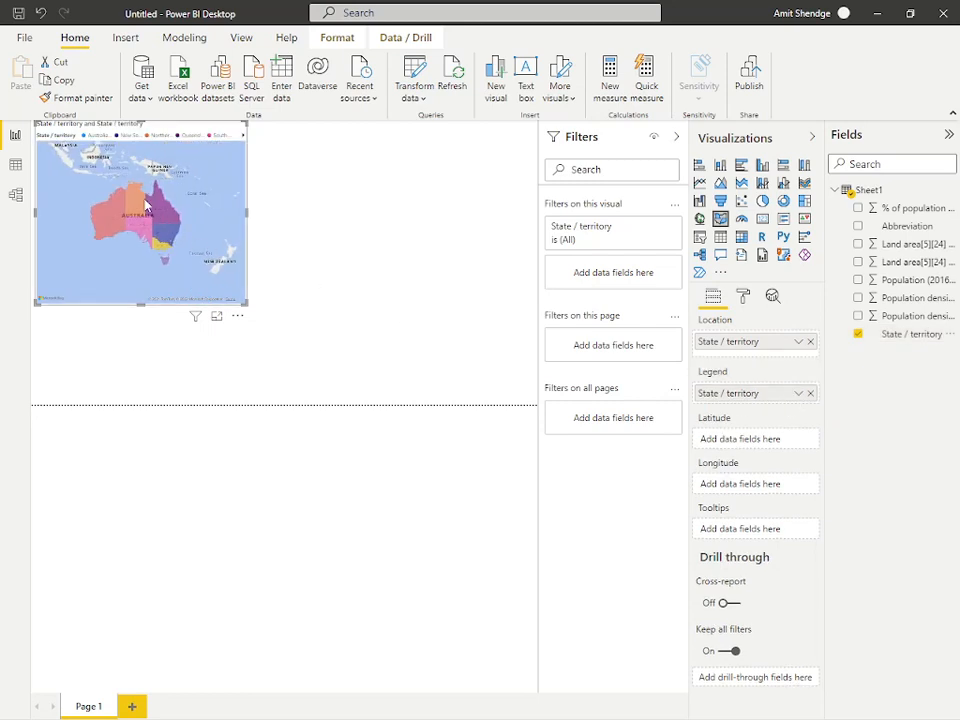
- Centre the map on Australia, check the highlighting of Queensland and South Australia, and clear the selection
scroll(144, 193, "up", 3)
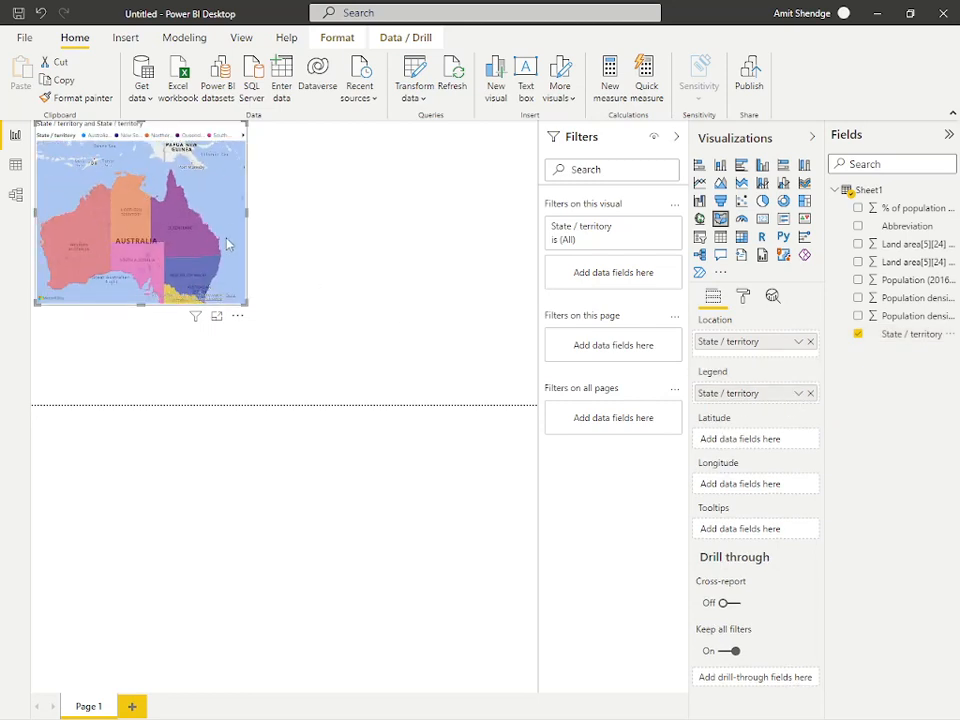
left_click_drag(110, 244, 115, 215)
left_click(183, 221)
left_click(137, 236)
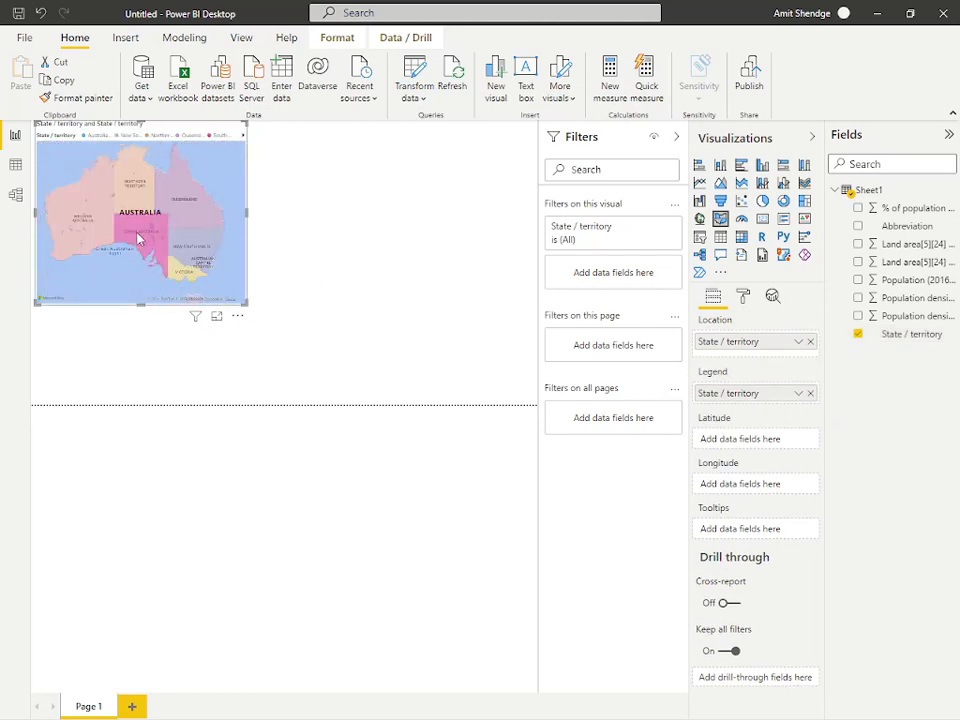
left_click(137, 236)
left_click(390, 330)
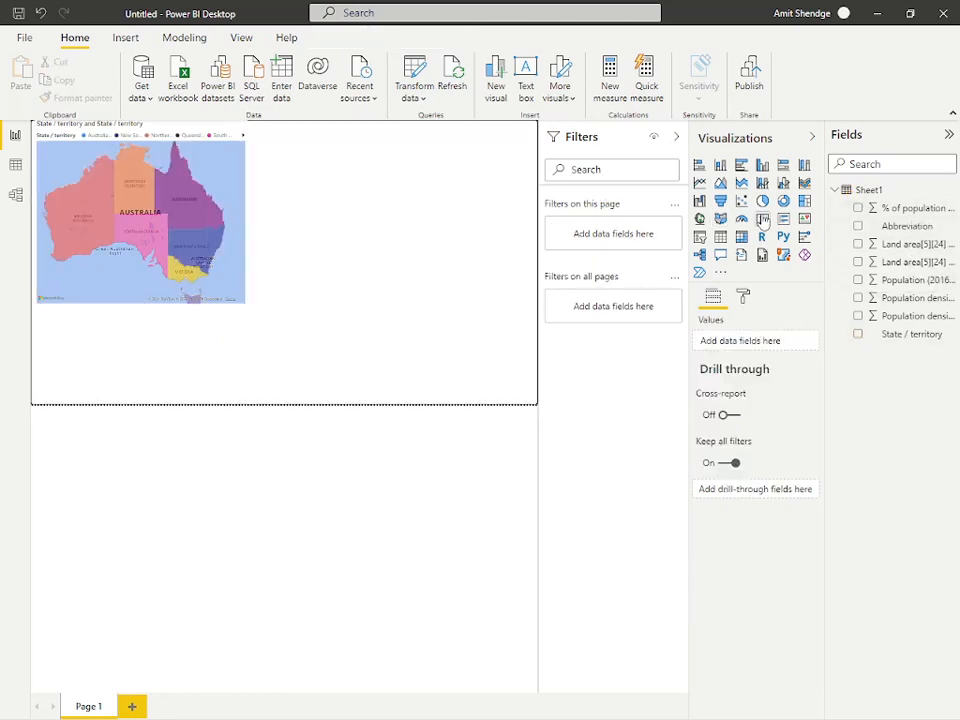
- Add an enlarged stacked column chart beside the map with State / territory as axis and Population (2016 census) Number as values
left_click(720, 165)
left_click_drag(222, 355, 489, 381)
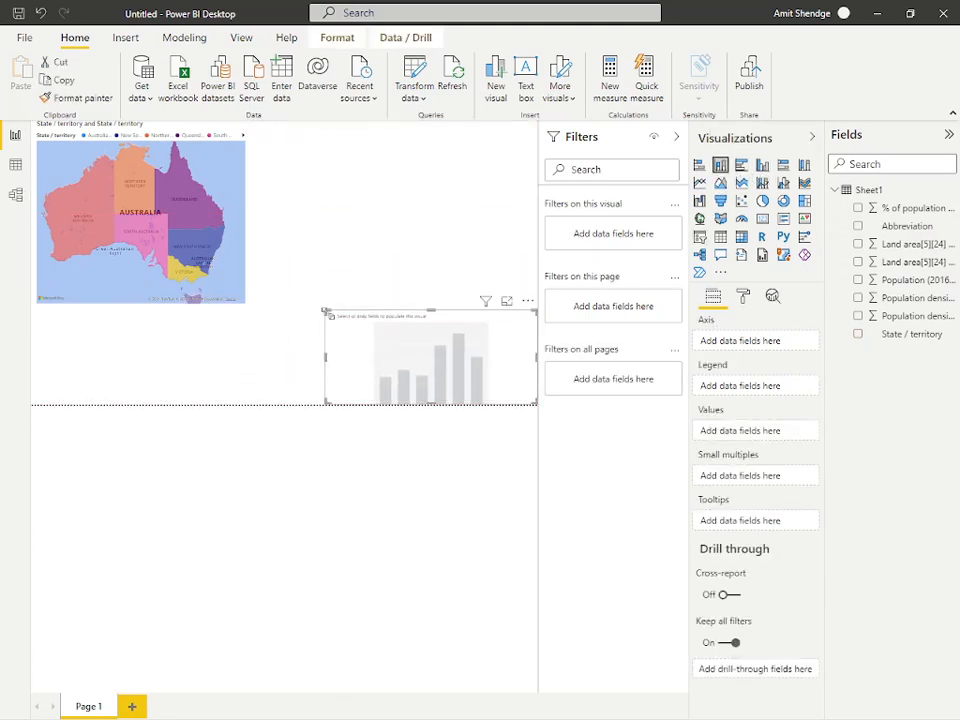
left_click_drag(326, 310, 250, 244)
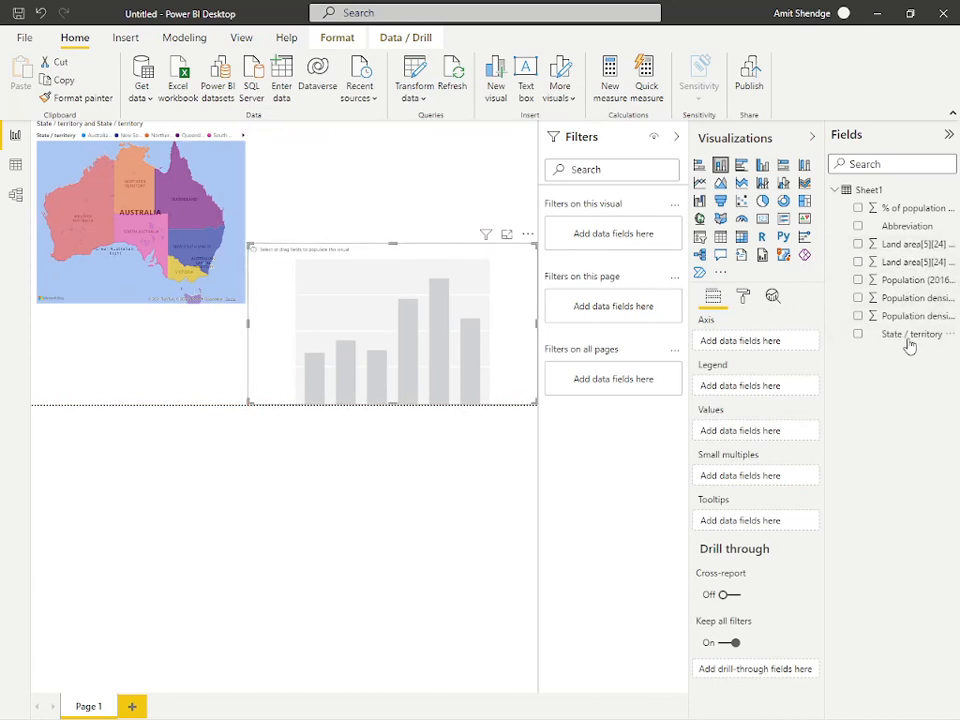
left_click_drag(905, 337, 455, 338)
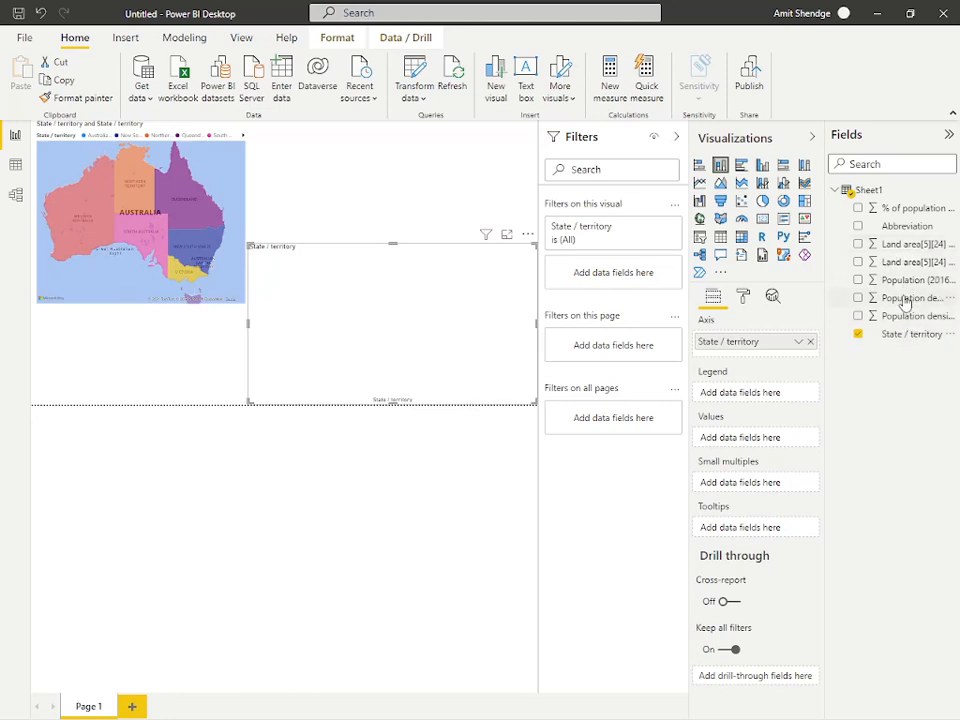
left_click_drag(905, 280, 765, 440)
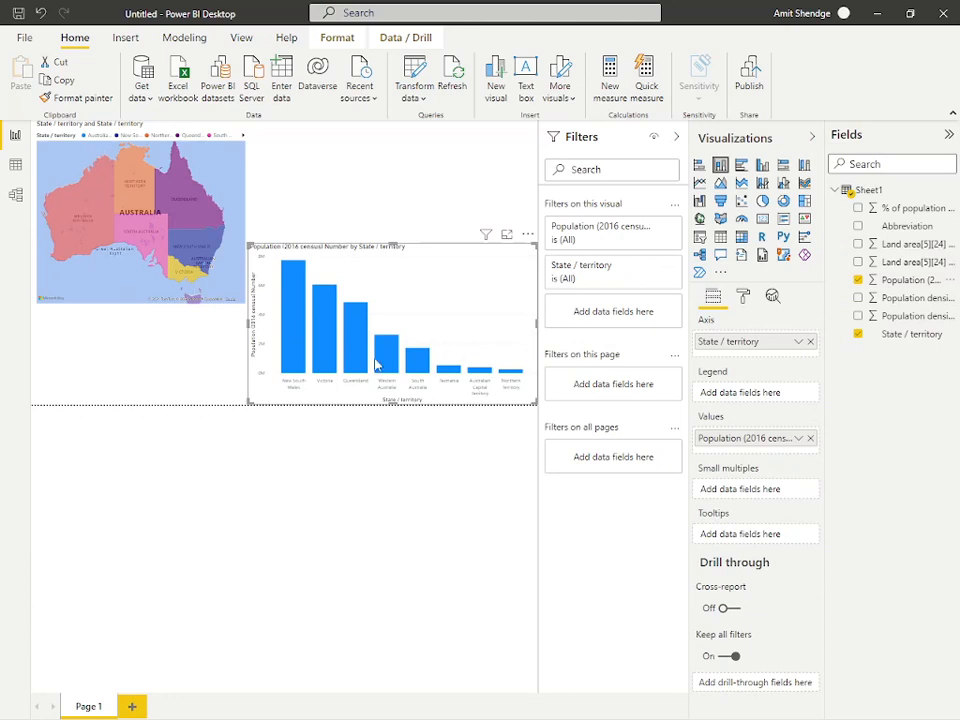
- Check the column chart's cross-highlighting by selecting New South Wales, Queensland, Victoria, South Australia and Western Australia on the map
left_click(197, 246)
left_click(189, 214)
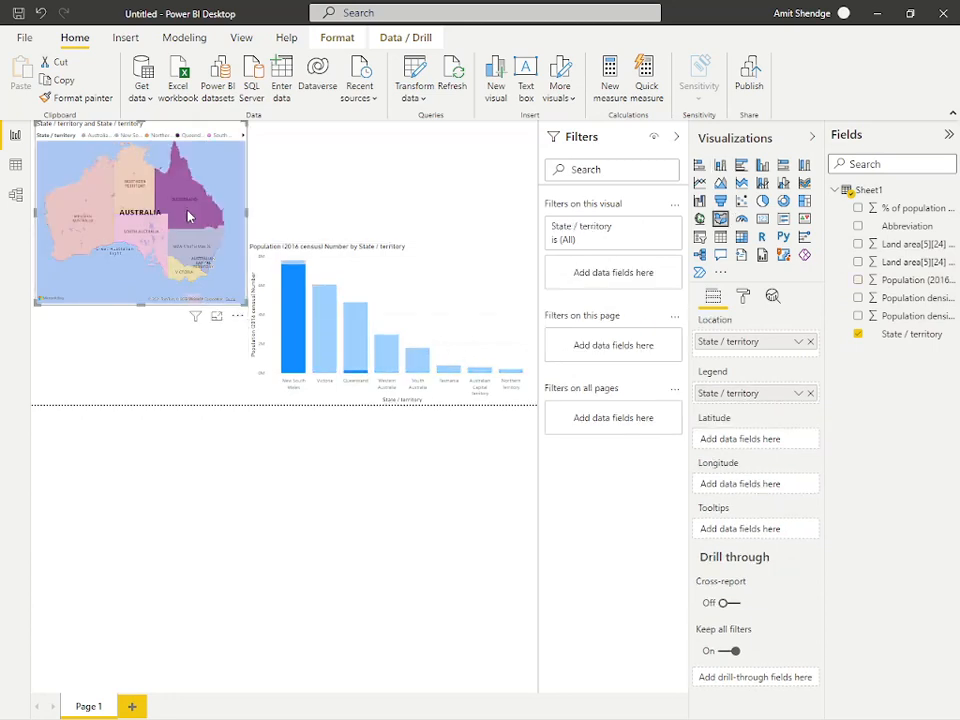
left_click(186, 274)
left_click(118, 222)
left_click(85, 238)
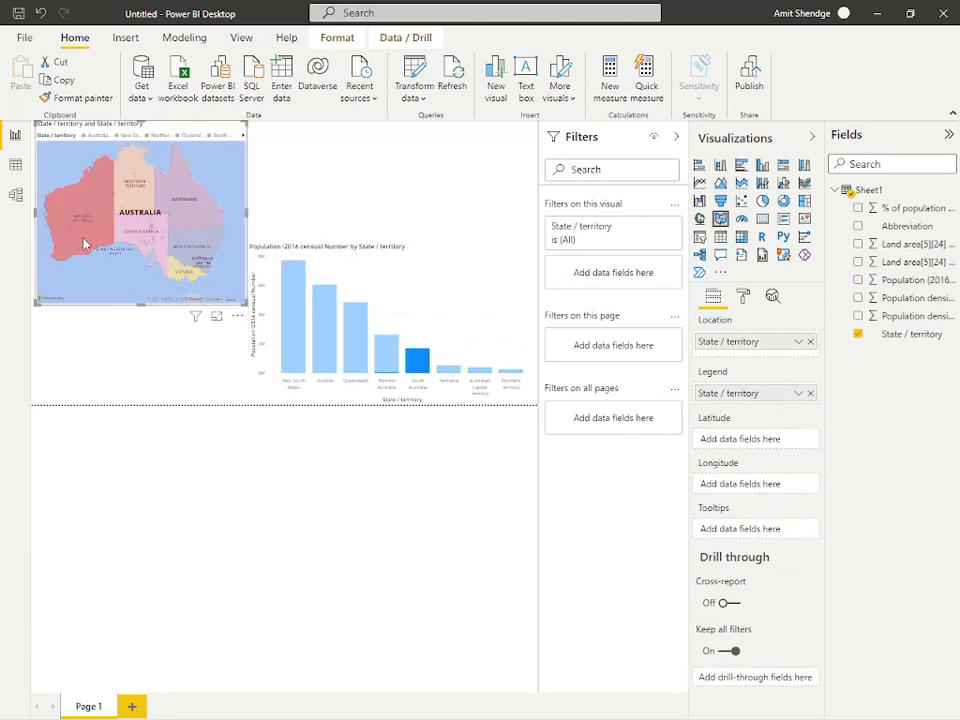
- Check the map's response to selecting New South Wales in the column chart, and clear the selection
left_click(89, 200)
left_click(296, 331)
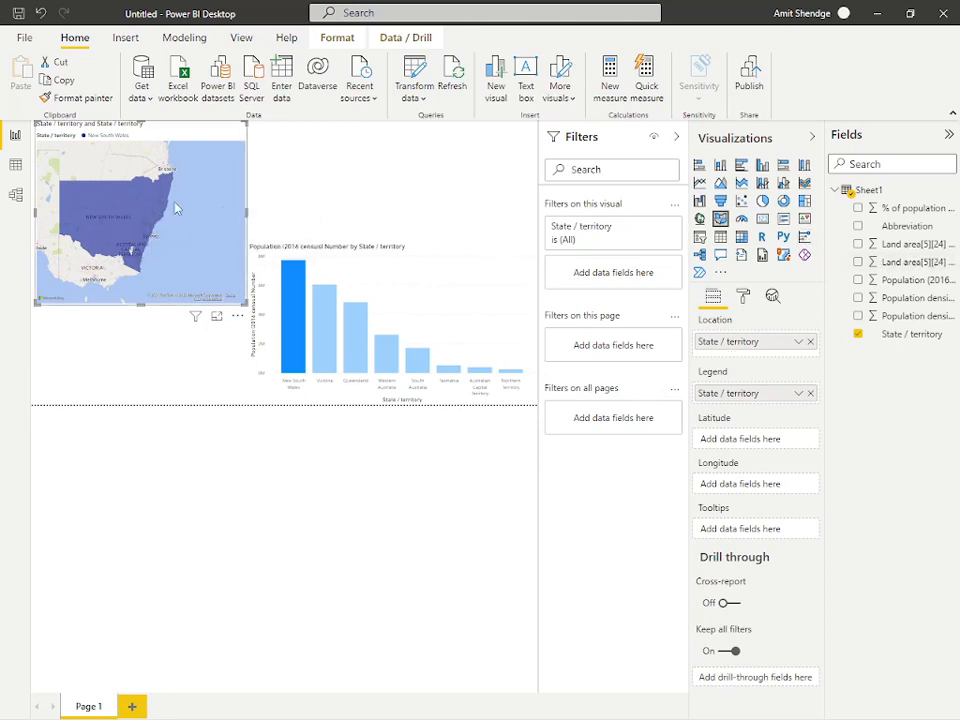
left_click(225, 194)
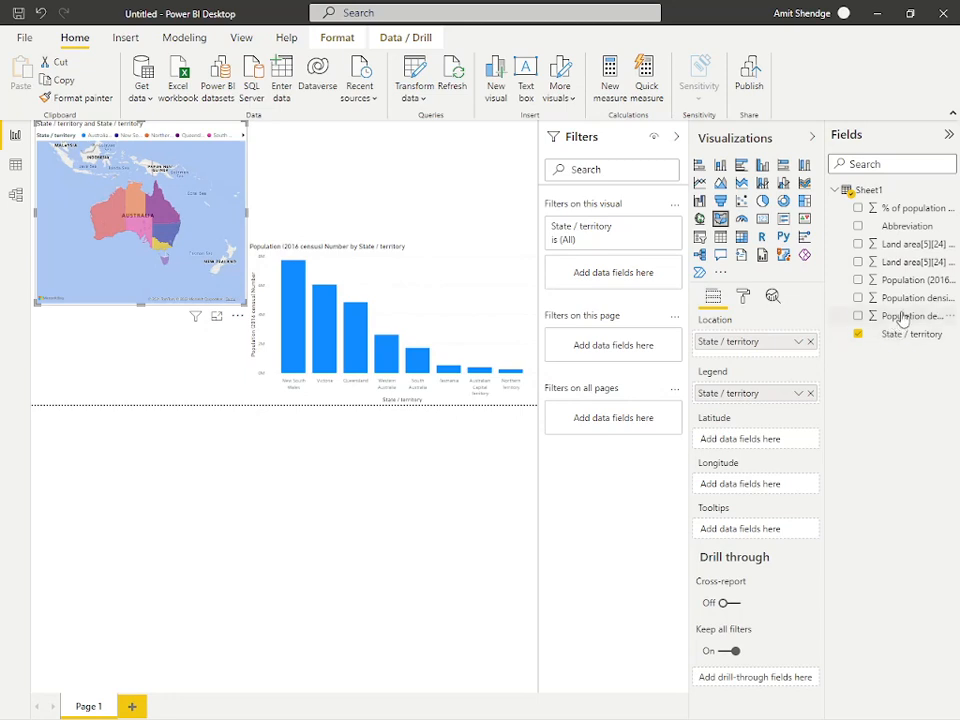
- Add Population (2016 census) Number, Population density /km2 and Land area[5][24] km2 to the map's tooltips and check them on several states
left_click_drag(890, 285, 700, 538)
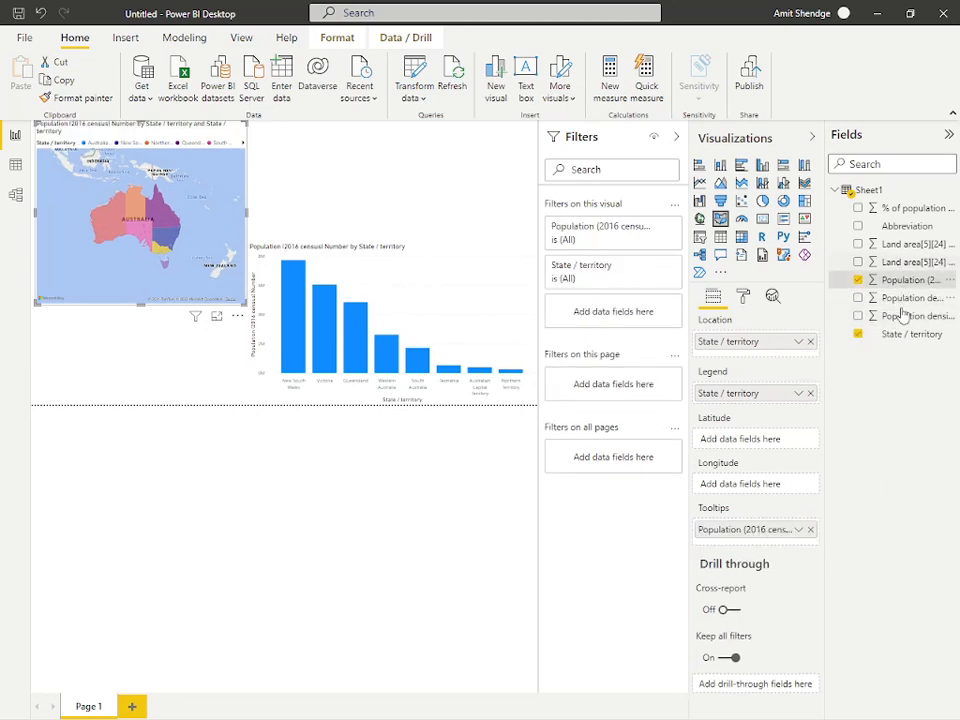
left_click_drag(906, 305, 760, 548)
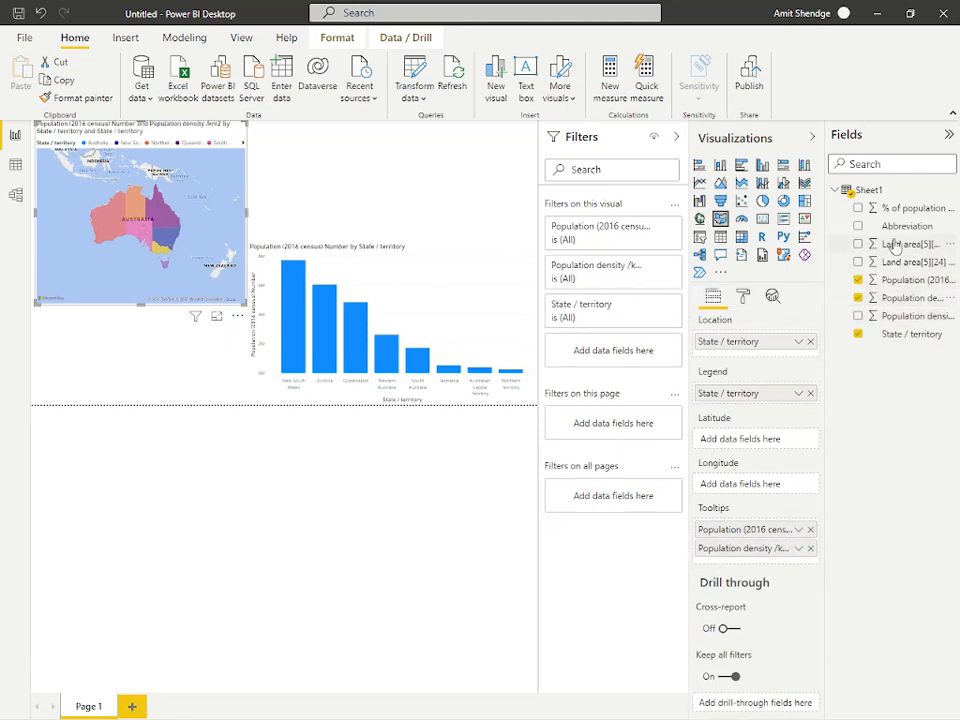
left_click_drag(884, 245, 766, 567)
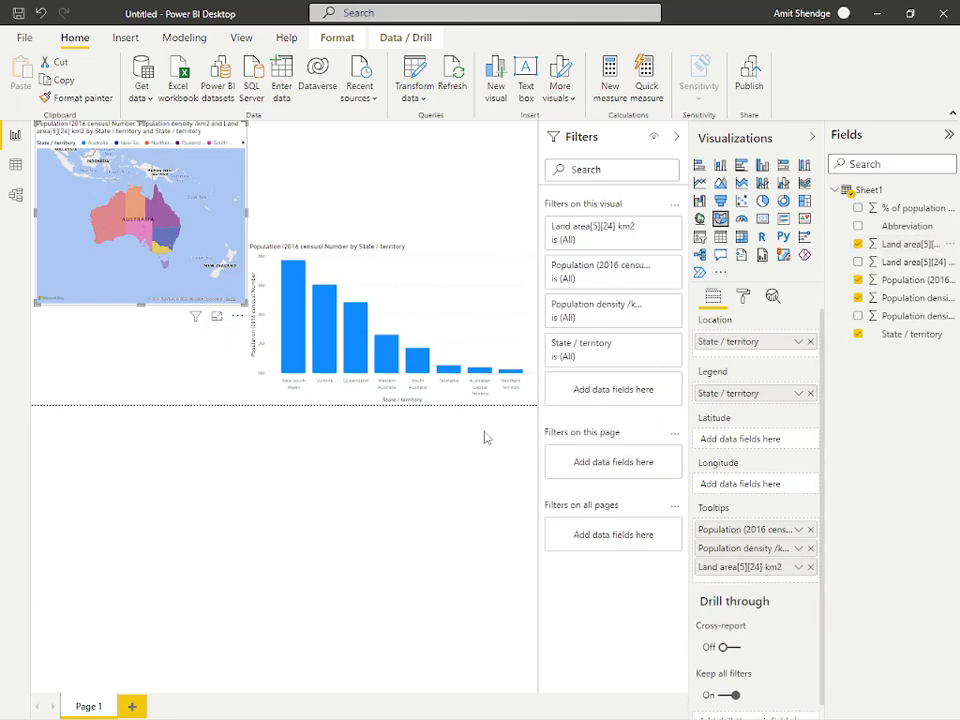
mouse_move(145, 234)
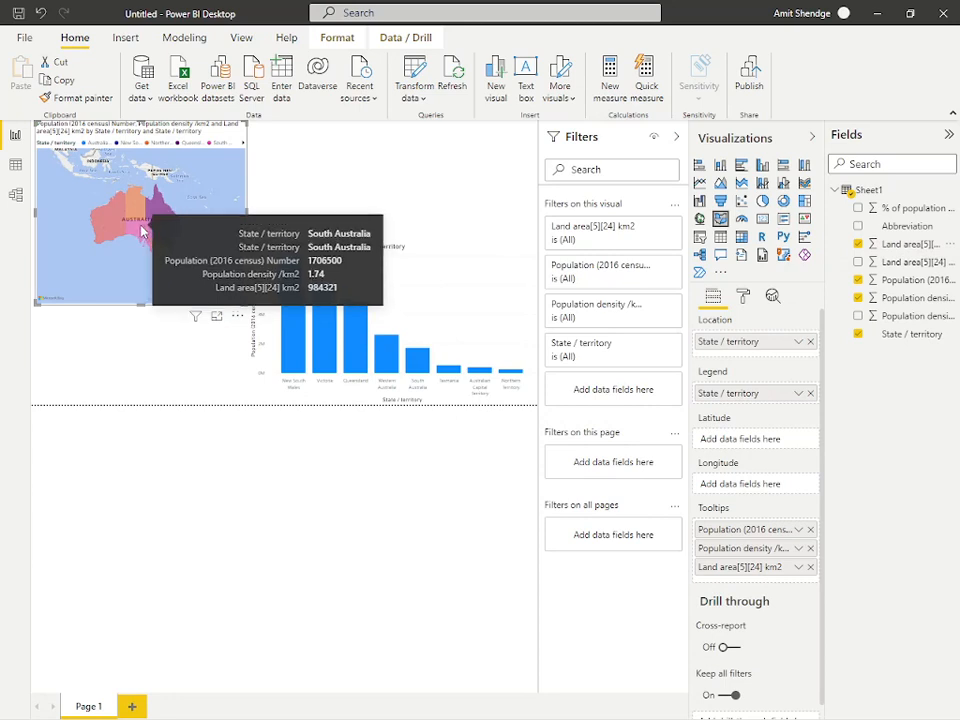
mouse_move(136, 212)
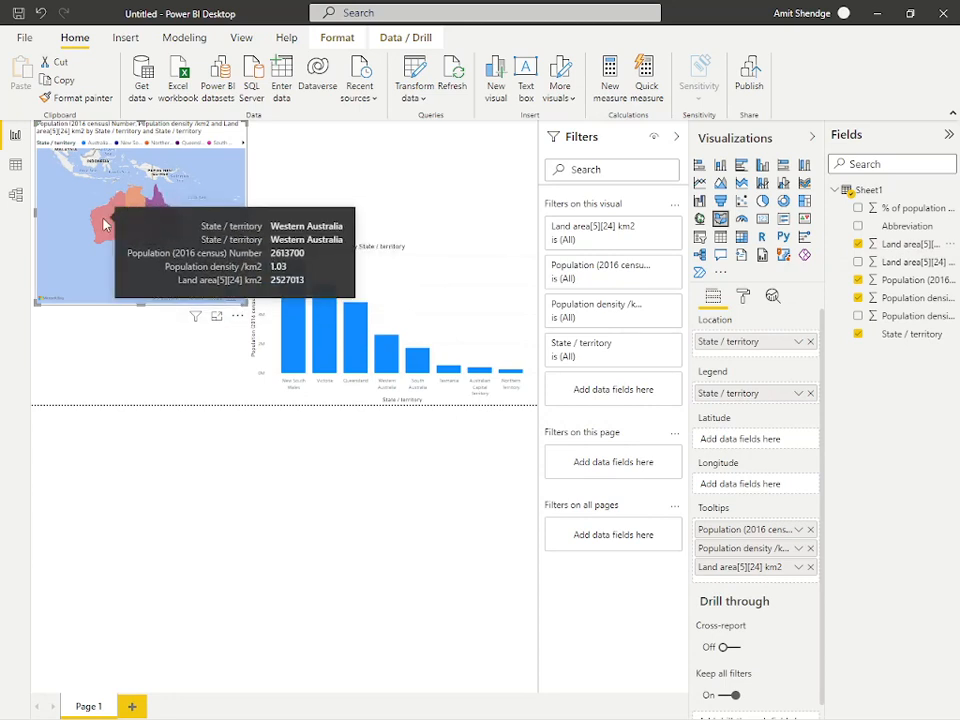
mouse_move(173, 243)
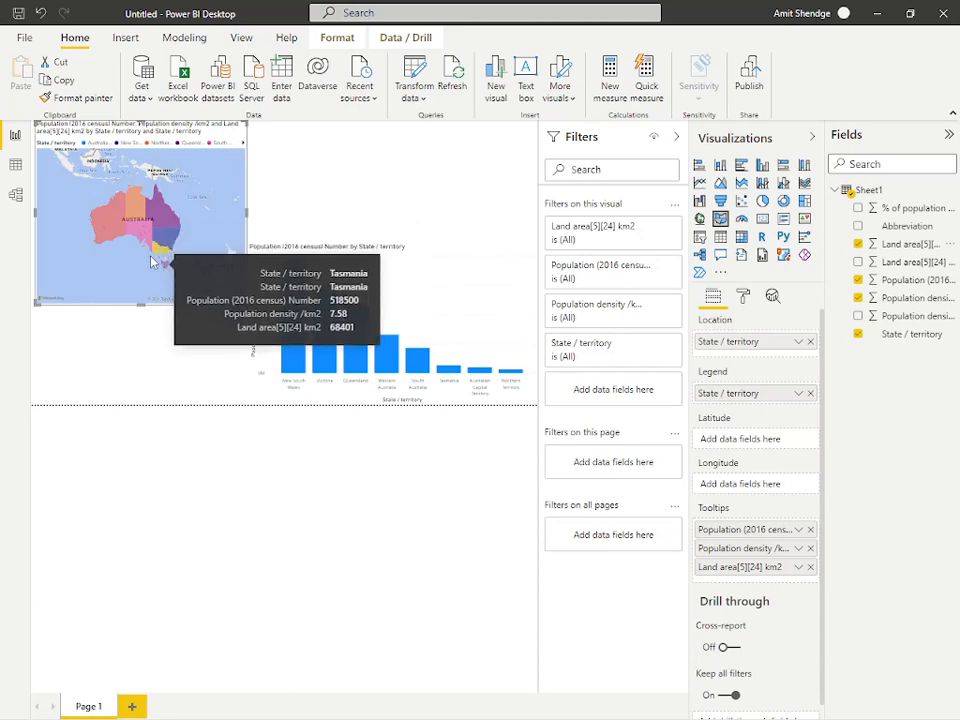
mouse_move(180, 211)
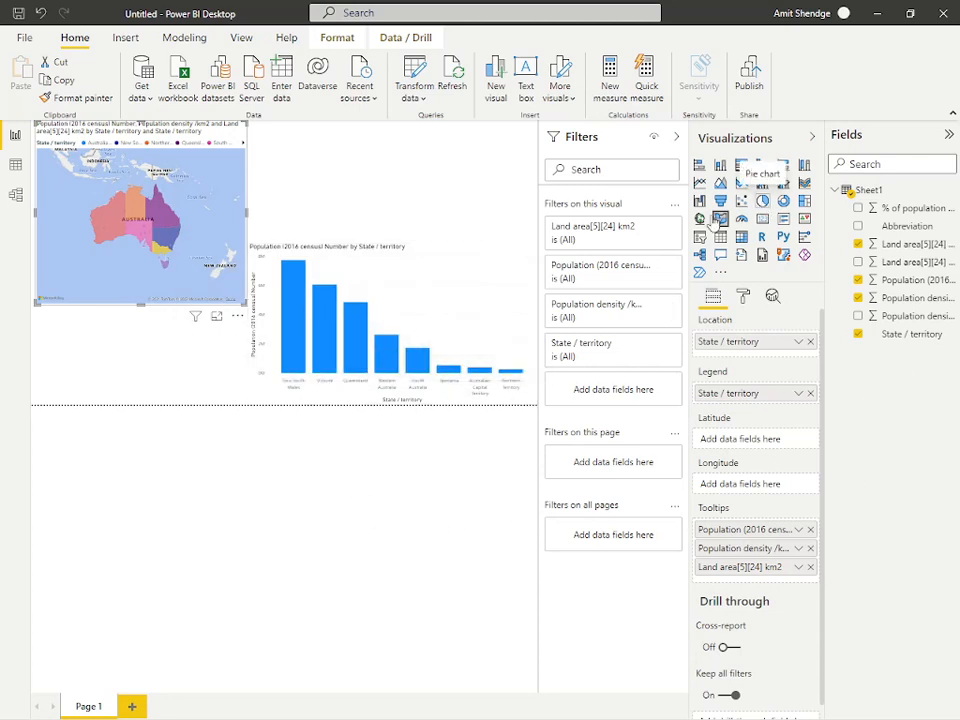
- Add a reduced-size pie chart above the column chart with State / territory as legend and Land area[5][24] km2 as values
left_click(762, 201)
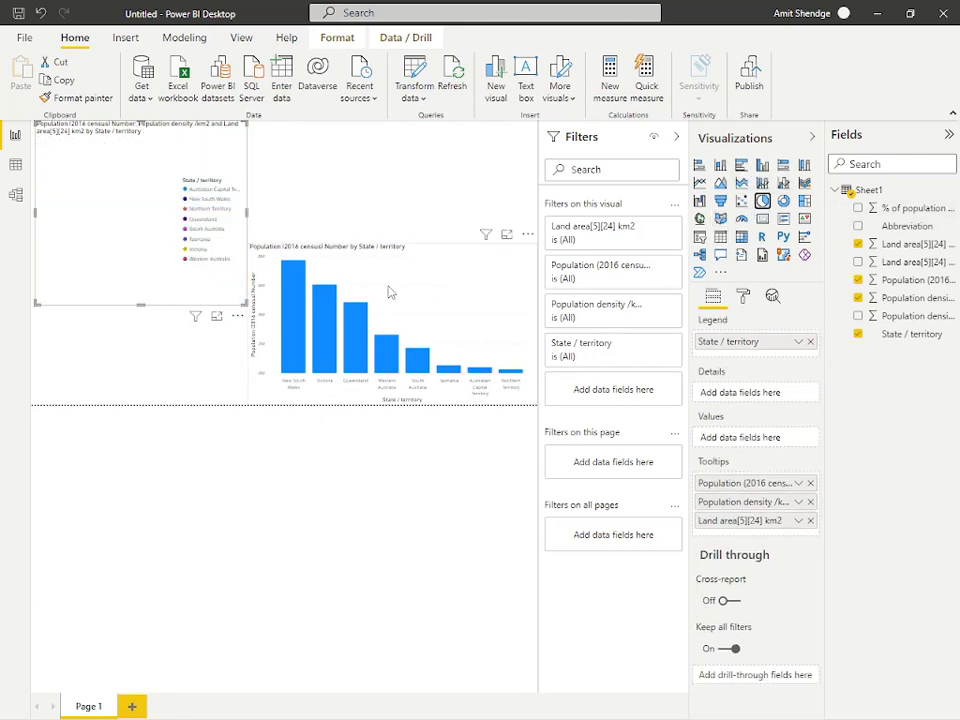
left_click(720, 219)
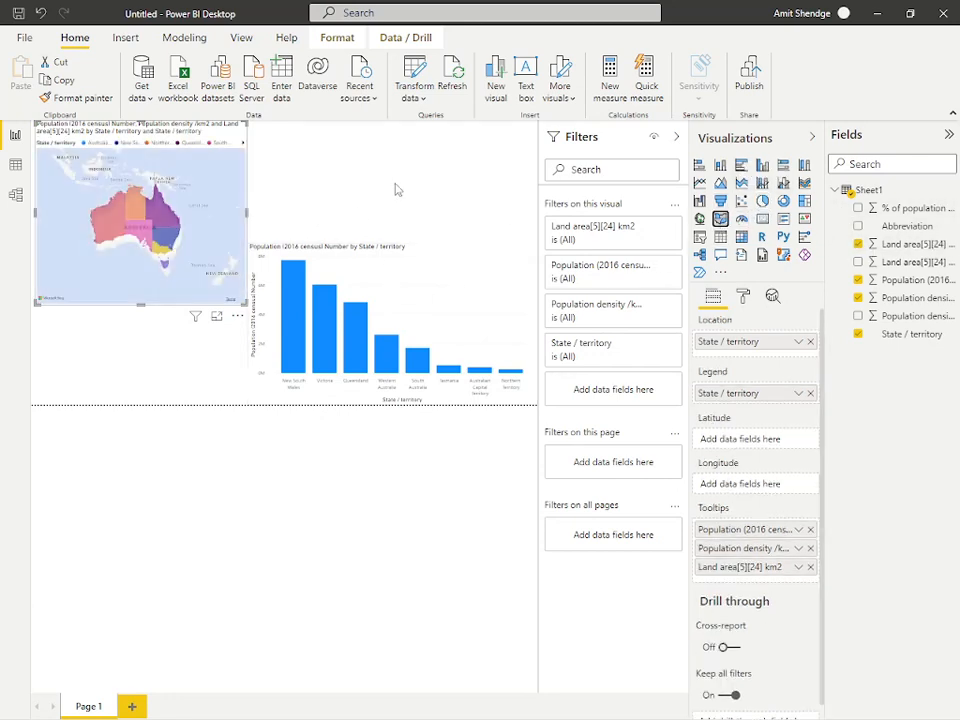
left_click(394, 189)
left_click(762, 200)
left_click_drag(178, 355, 451, 169)
left_click_drag(334, 227, 318, 242)
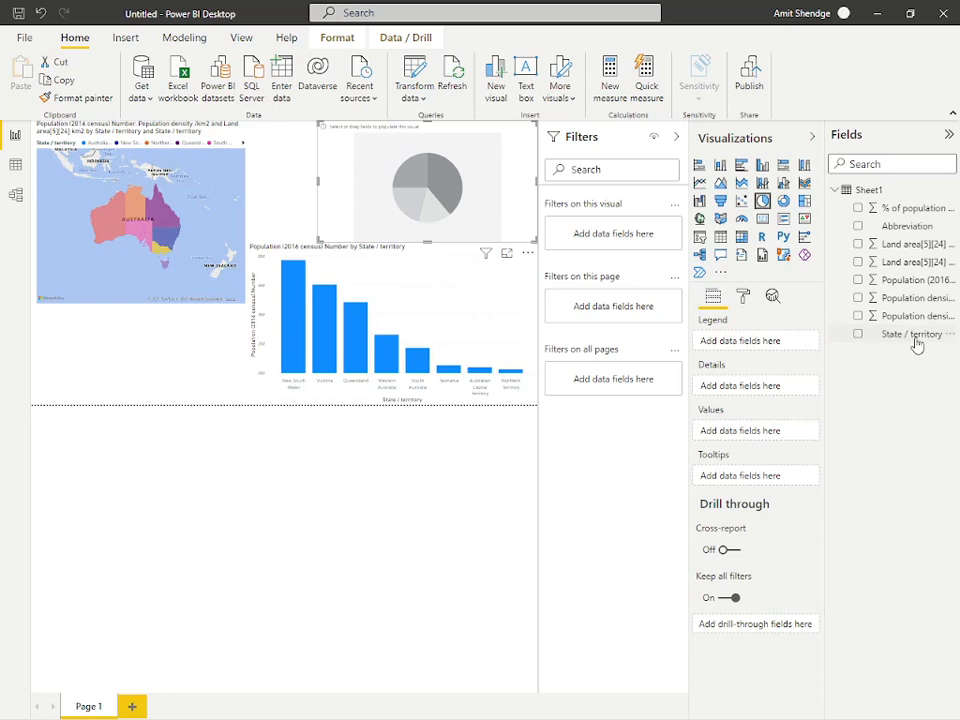
left_click_drag(914, 340, 491, 210)
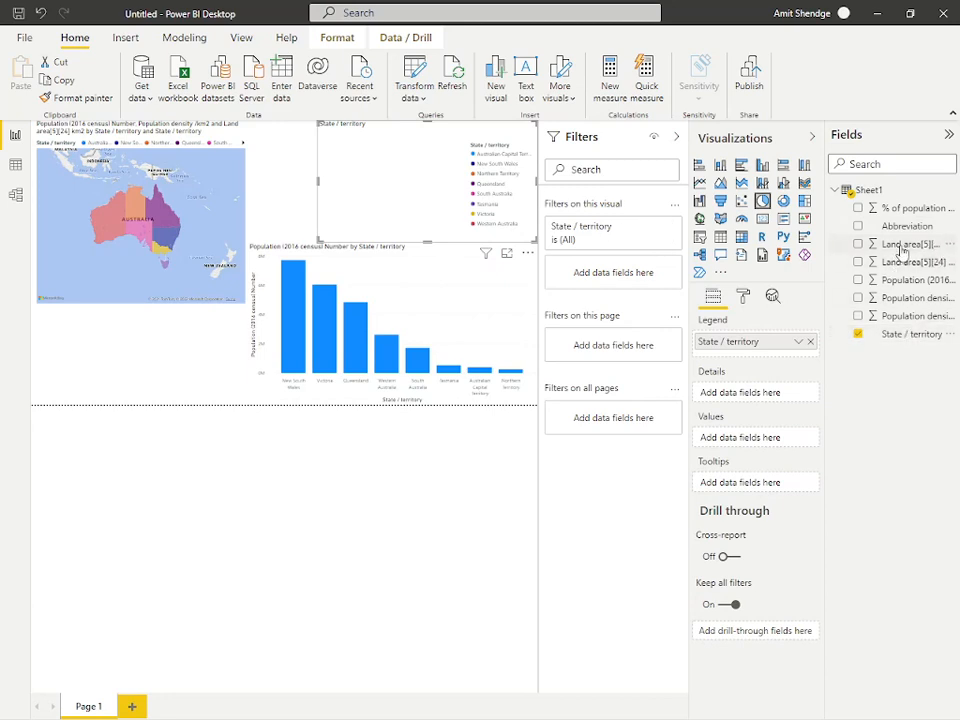
left_click_drag(900, 244, 497, 204)
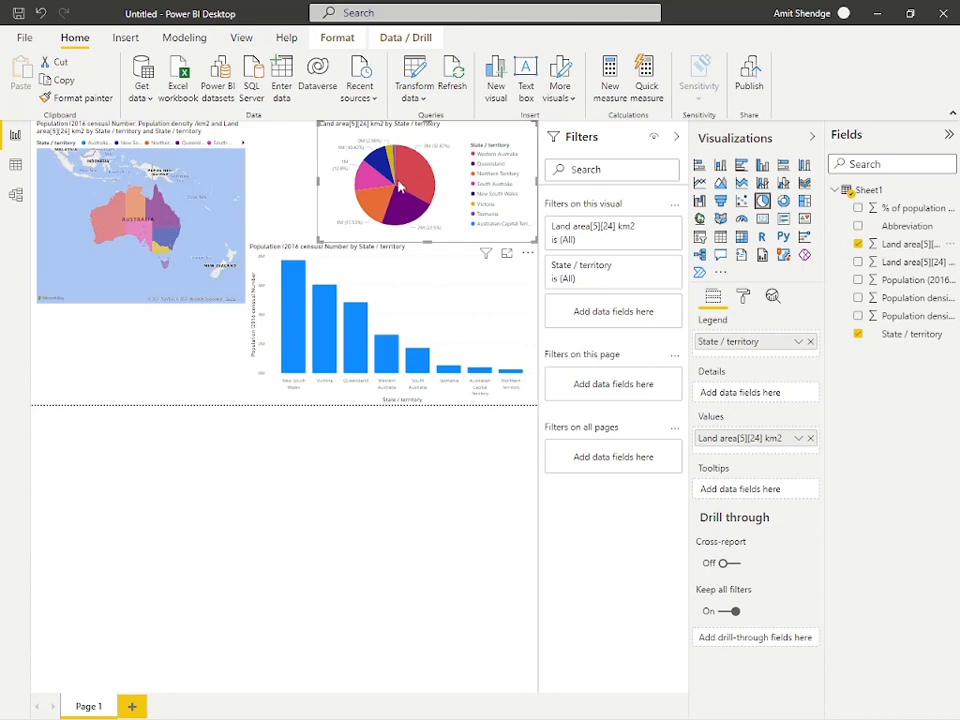
- Check the pie chart's cross-highlighting by selecting the slices from Western Australia to Tasmania and New South Wales, and clear the selection
left_click(357, 360)
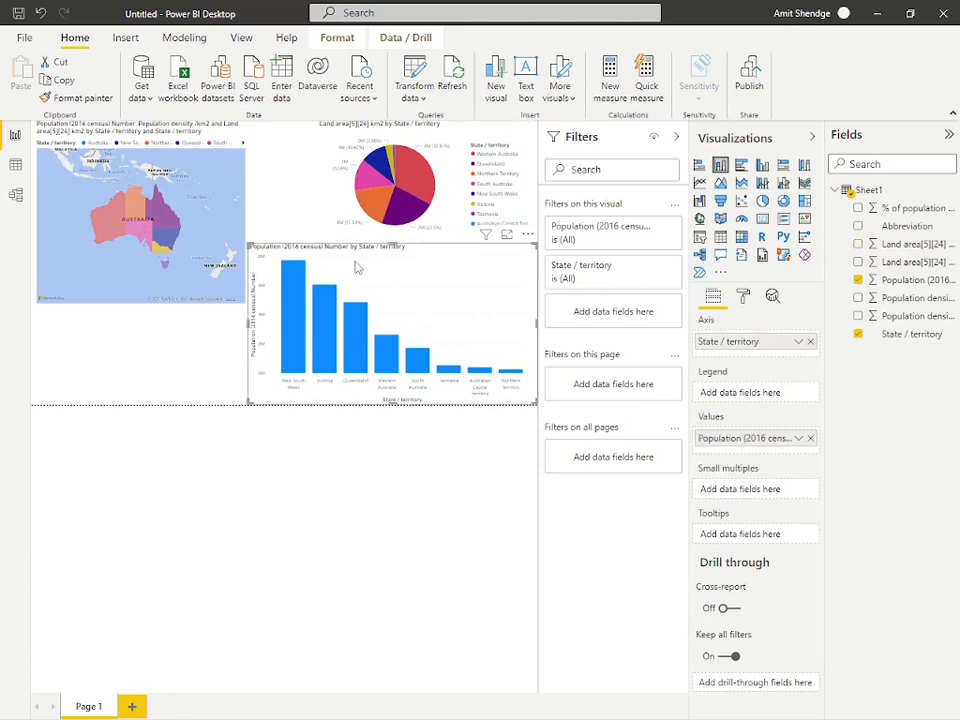
left_click(398, 204)
left_click(417, 182)
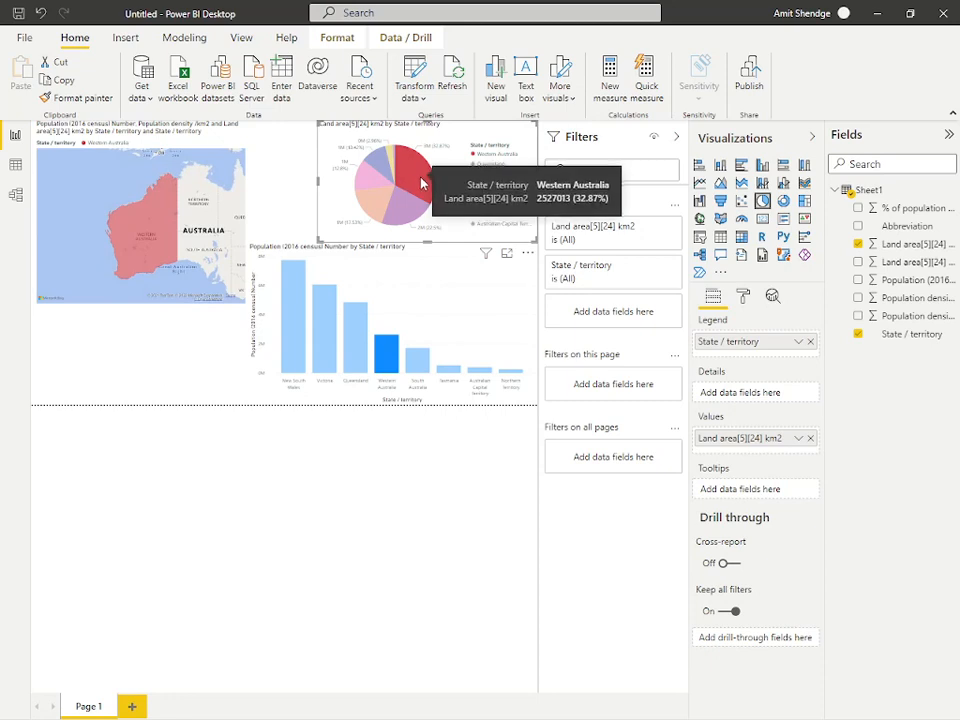
left_click(422, 181)
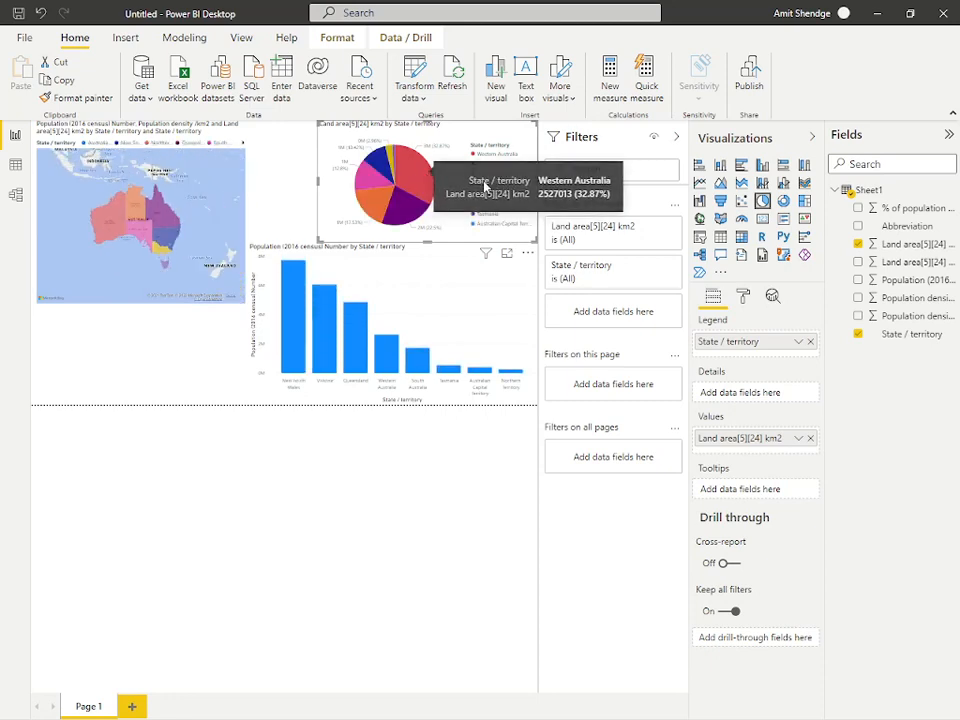
left_click(408, 222)
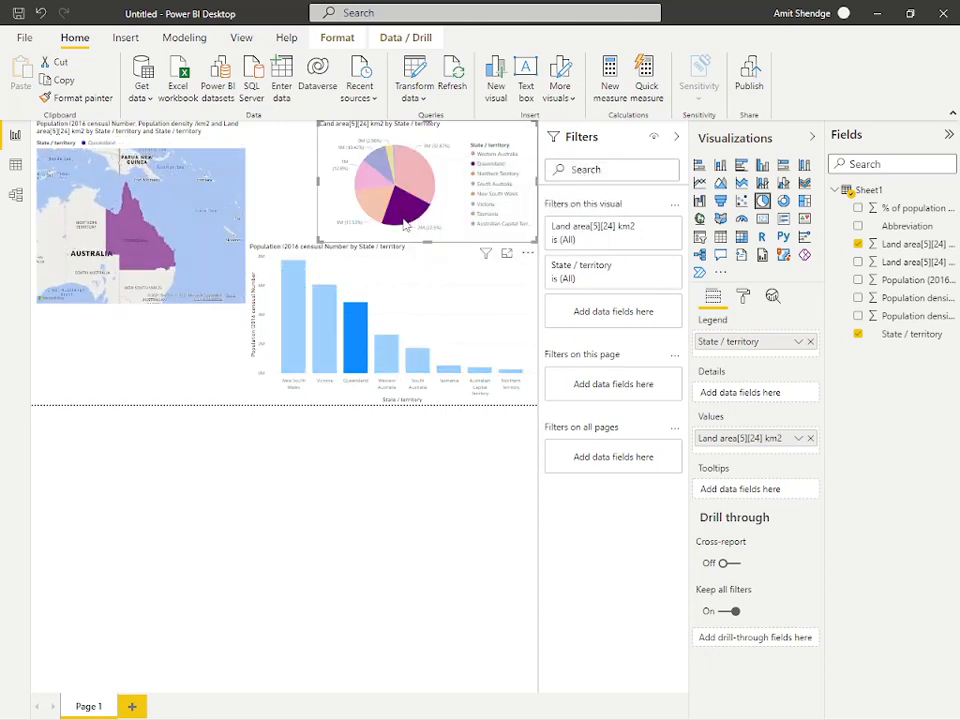
left_click(378, 207)
left_click(372, 178)
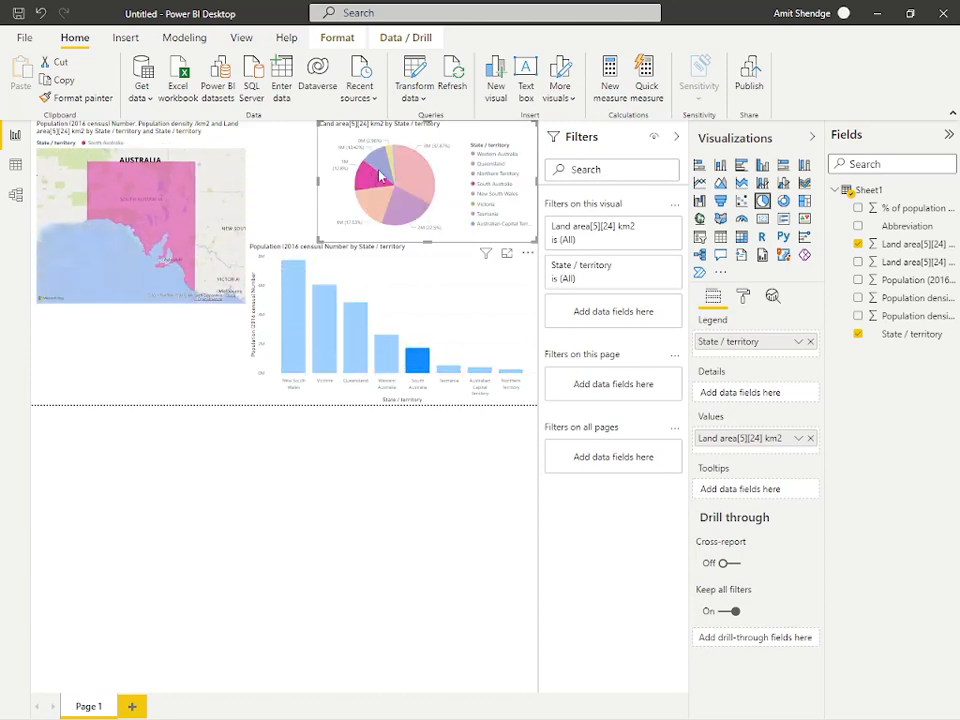
left_click(382, 161)
left_click(392, 155)
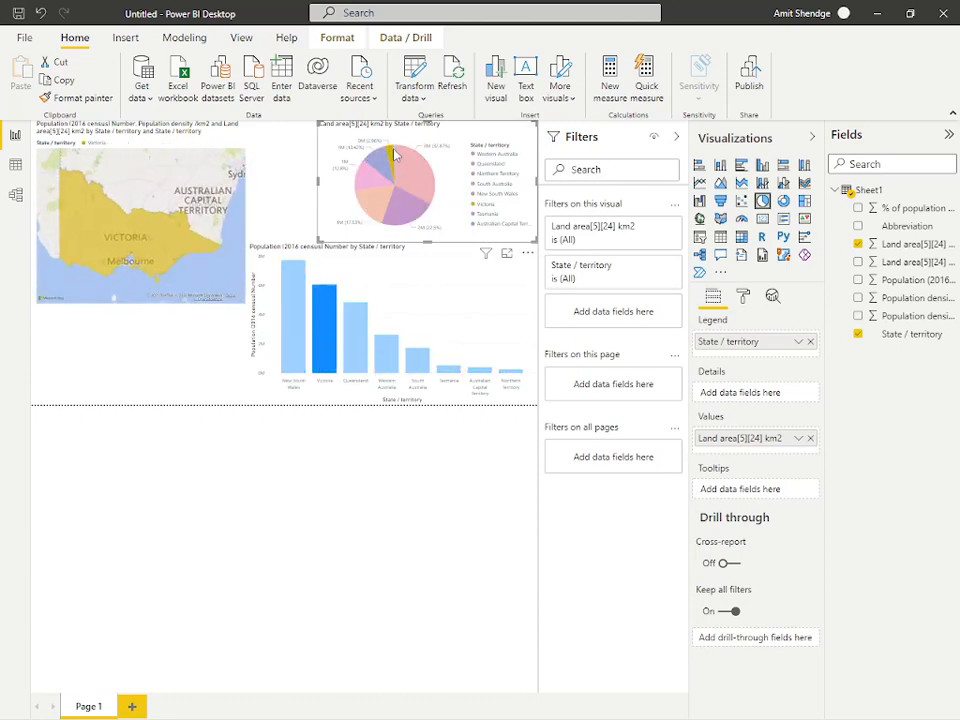
left_click(391, 158)
mouse_move(380, 163)
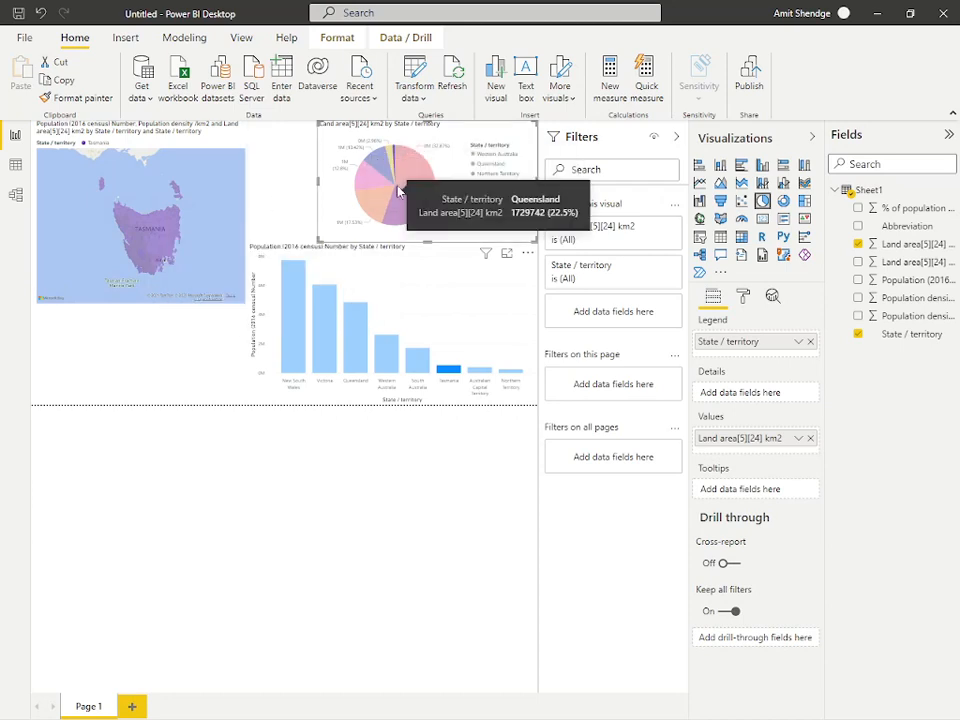
left_click(380, 165)
left_click(357, 226)
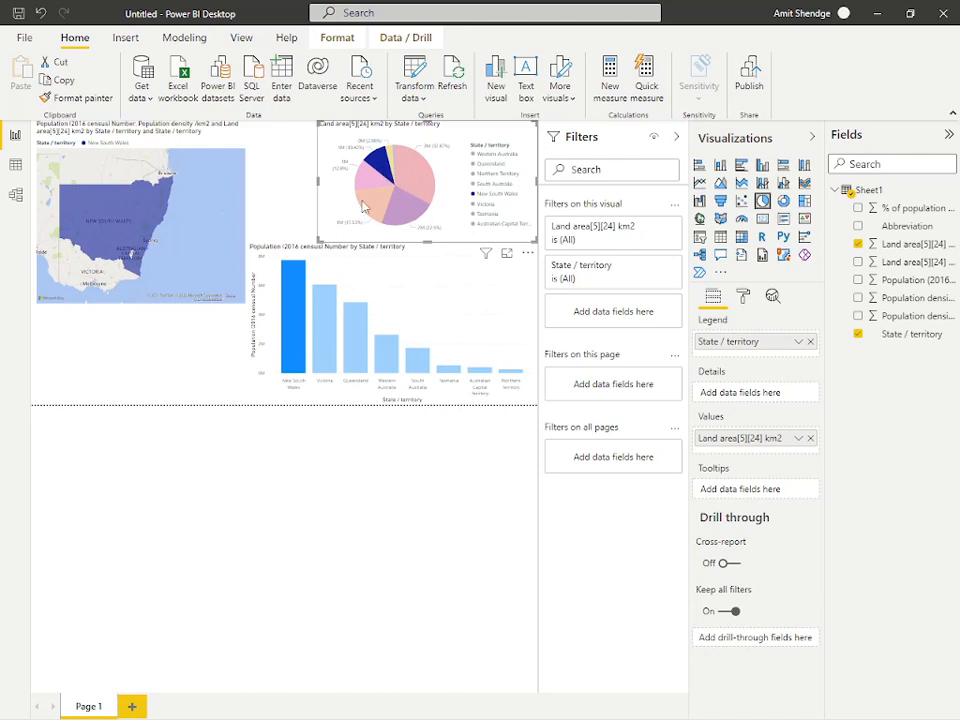
left_click(388, 165)
left_click(326, 208)
- Select New South Wales in the column chart and examine its highlighting on the map and pie chart
left_click(299, 298)
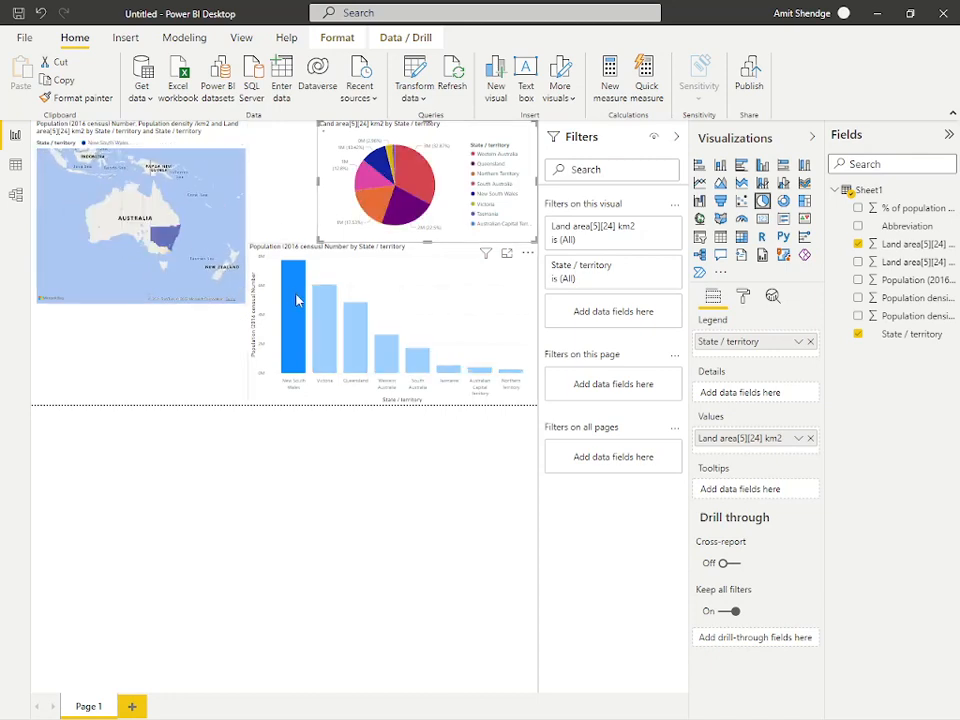
left_click(294, 325)
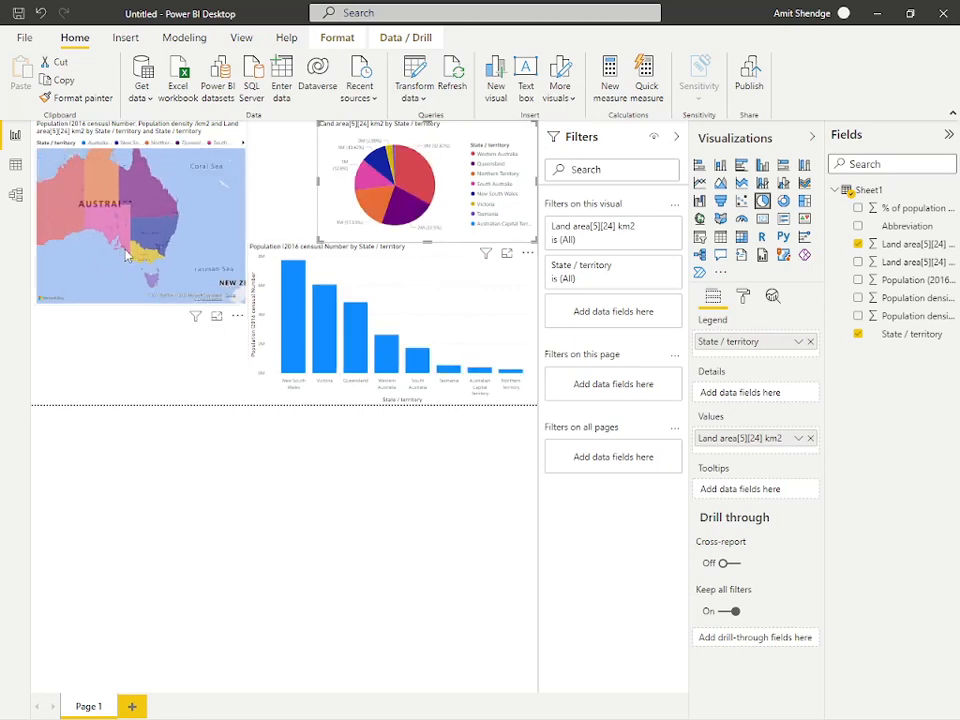
left_click(291, 304)
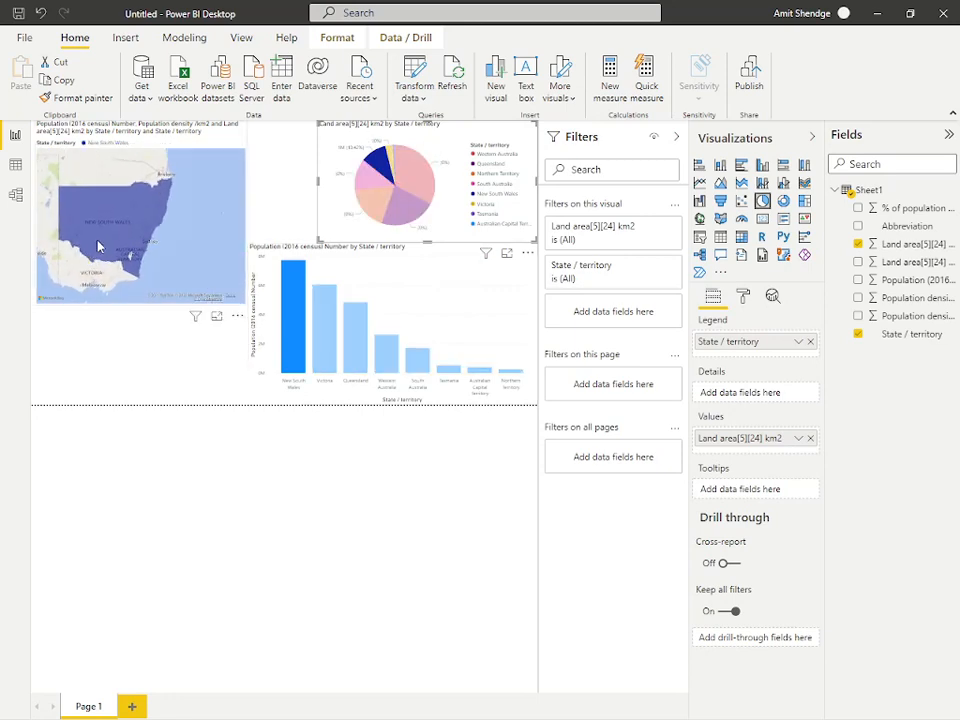
mouse_move(99, 245)
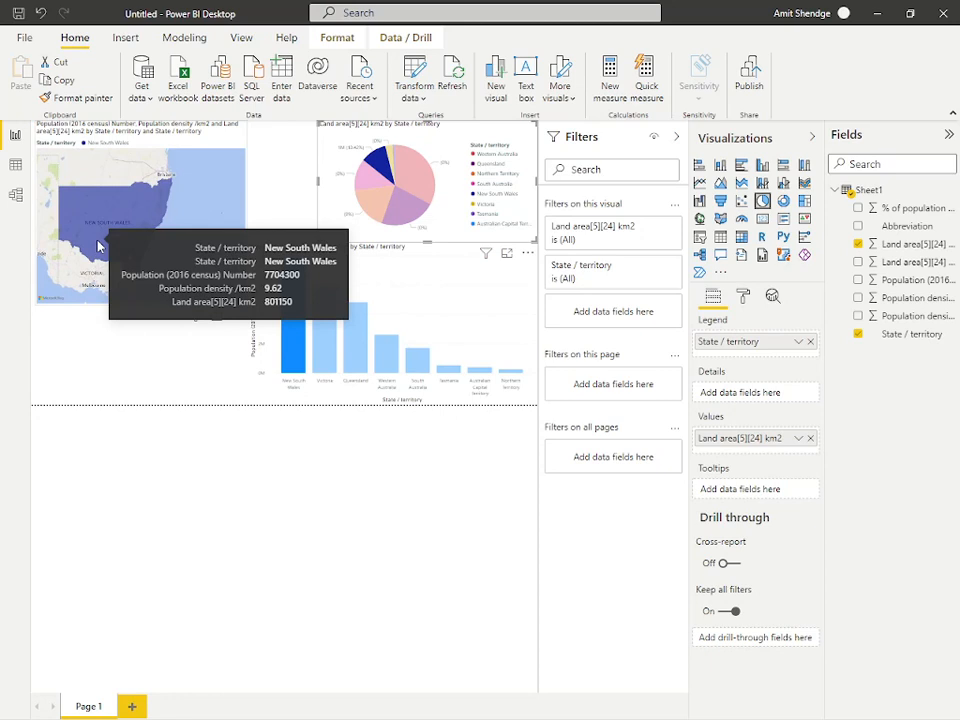
scroll(105, 240, "down", 1)
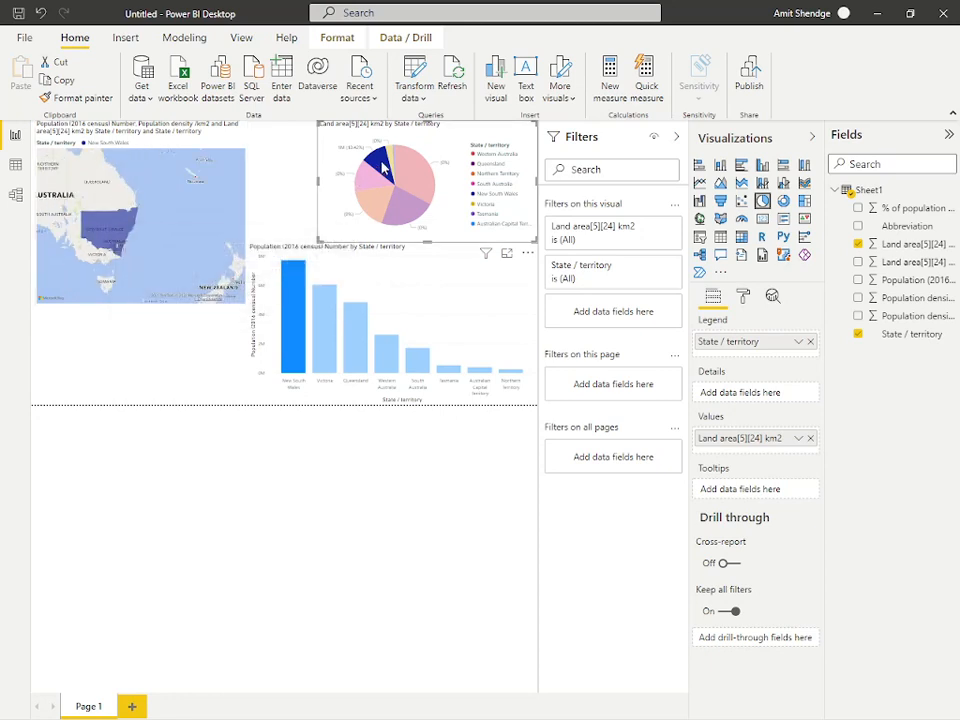